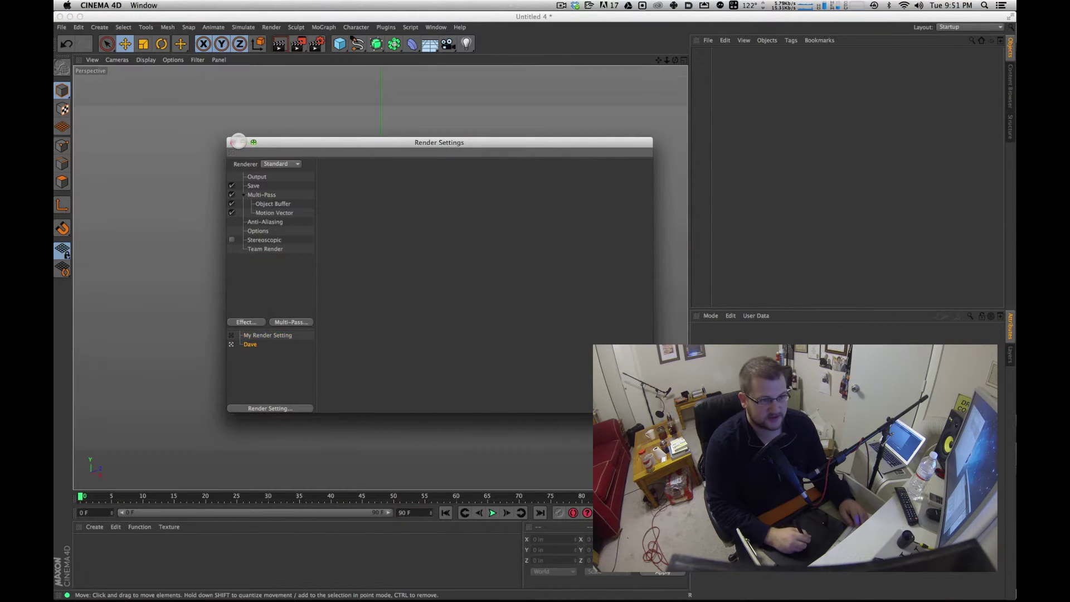
Close the Render Settings window to return to the empty perspective view.
{"action": "left_click", "coordinate": [234, 142]}
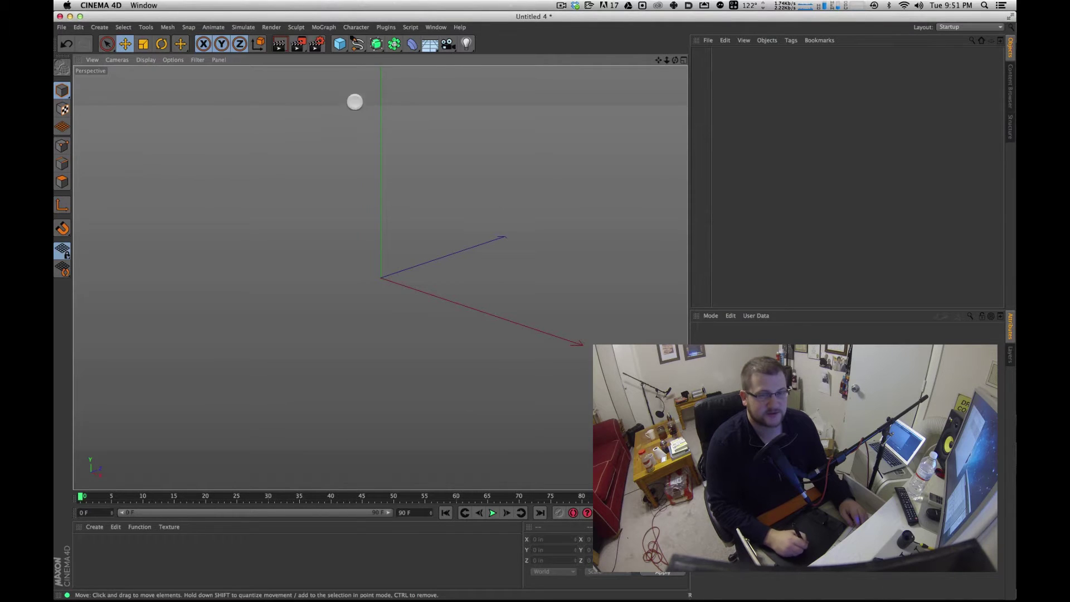
Add a Plane primitive and scale it up much larger.
{"action": "left_click_drag", "start_coordinate": [690, 116], "coordinate": [743, 113]}
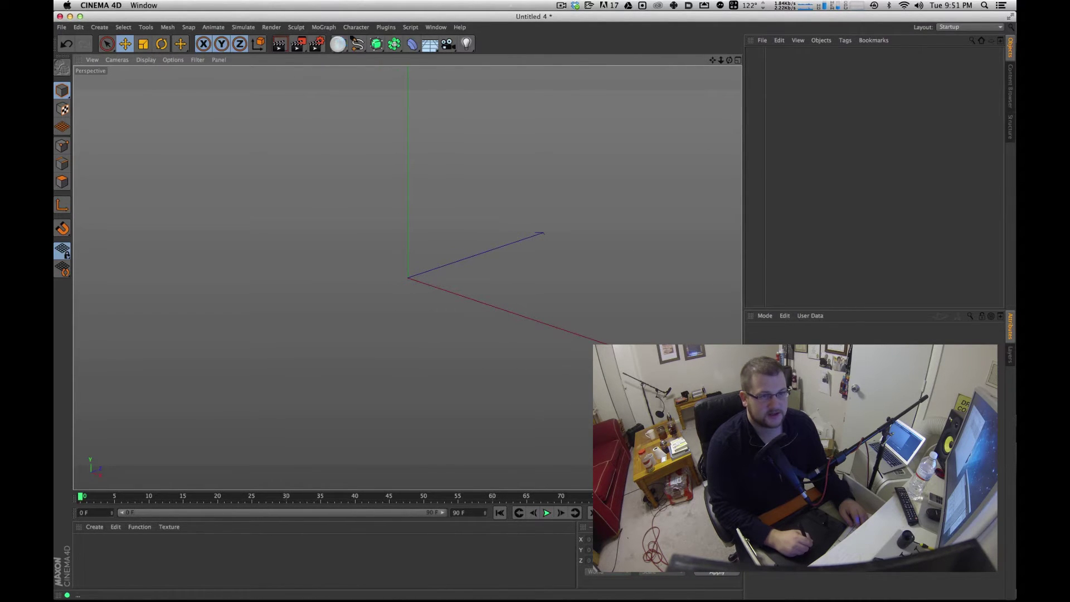
{"action": "left_click_drag", "start_coordinate": [340, 43], "coordinate": [443, 80]}
{"action": "key", "text": "r"}
{"action": "key", "text": "t"}
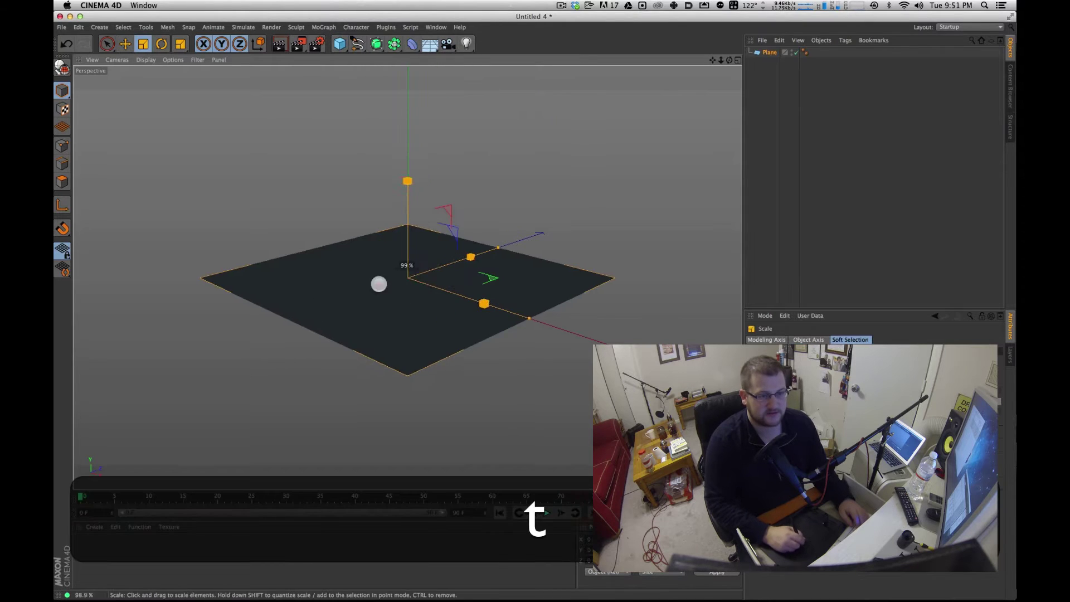
{"action": "left_click_drag", "start_coordinate": [378, 282], "coordinate": [752, 115]}
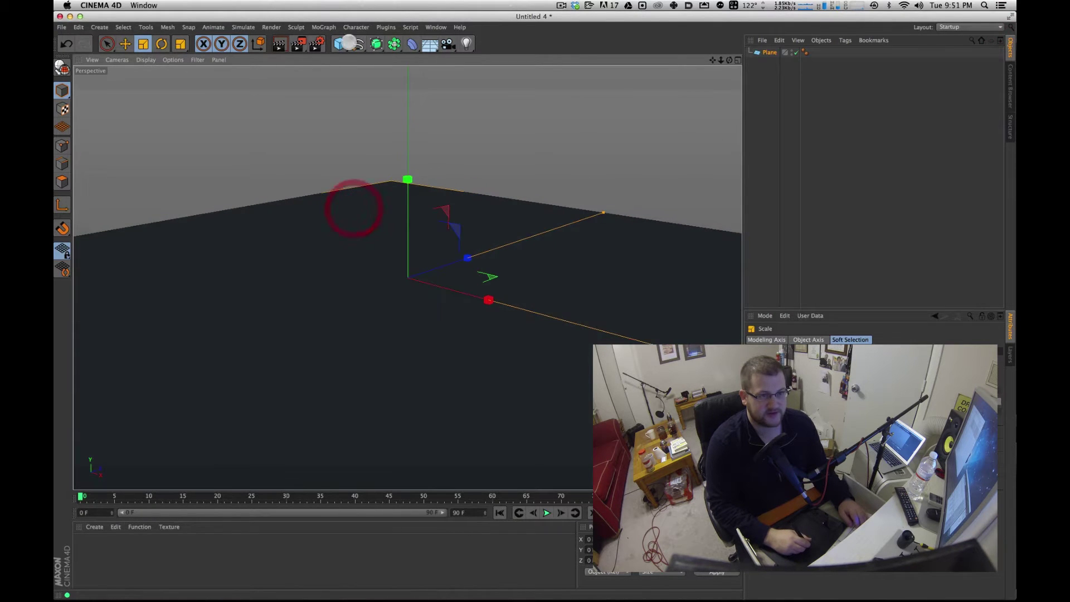
Add a Cube, shrink it to a small size and set it down onto the plane.
{"action": "left_click", "coordinate": [339, 43]}
{"action": "key", "text": "e"}
{"action": "left_click_drag", "start_coordinate": [405, 179], "coordinate": [408, 112]}
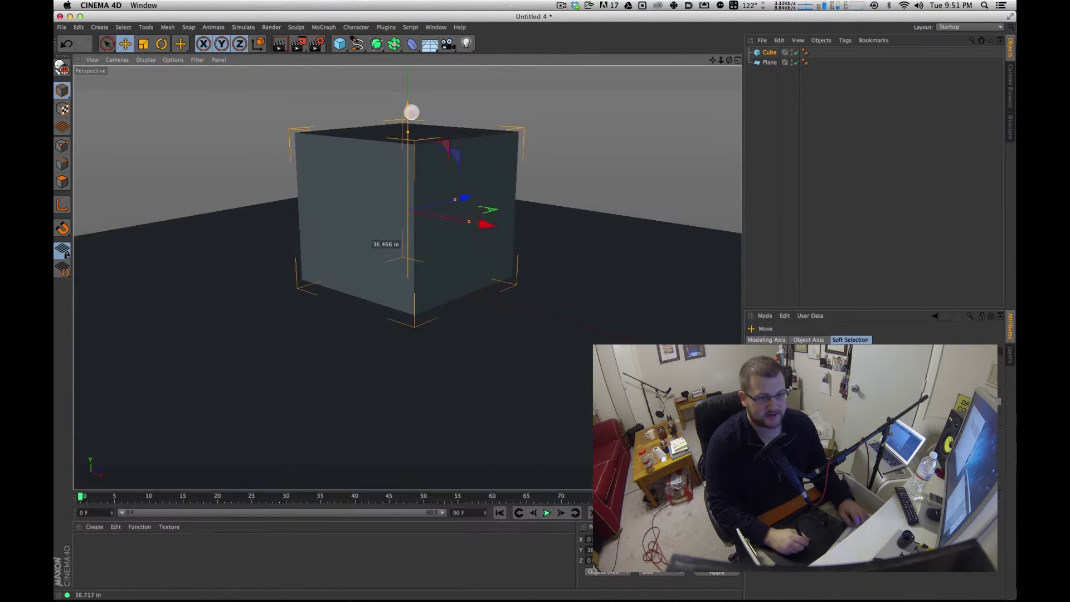
{"action": "key", "text": "t"}
{"action": "left_click_drag", "start_coordinate": [489, 162], "coordinate": [300, 200]}
{"action": "key", "text": "e"}
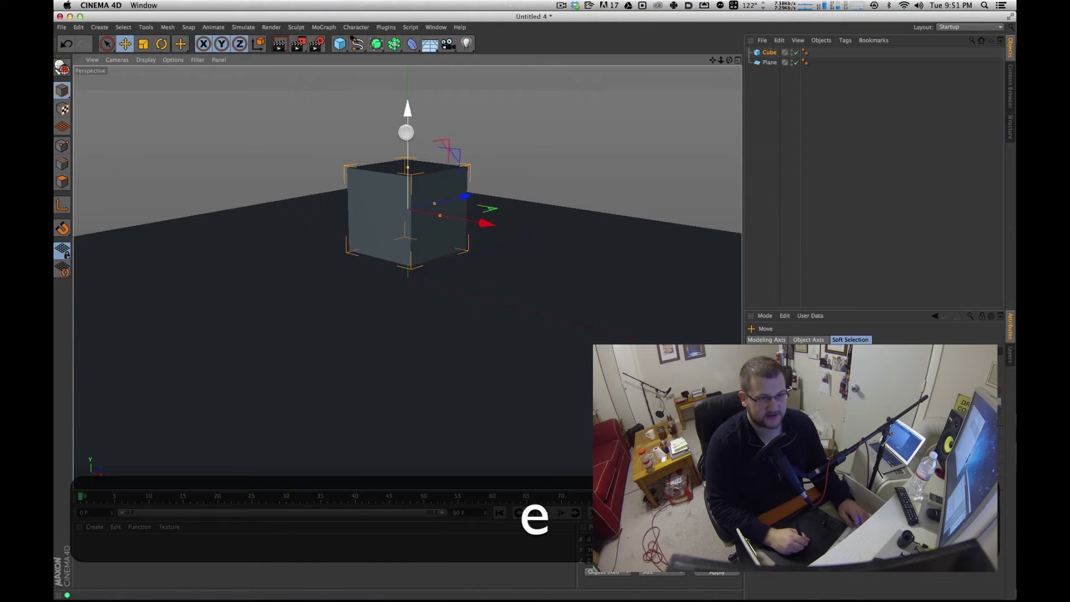
{"action": "left_click_drag", "start_coordinate": [407, 131], "coordinate": [407, 277]}
Frame the whole plane, deselect everything, and switch over to Photoshop.
{"action": "key", "text": "2"}
{"action": "left_click", "coordinate": [494, 242]}
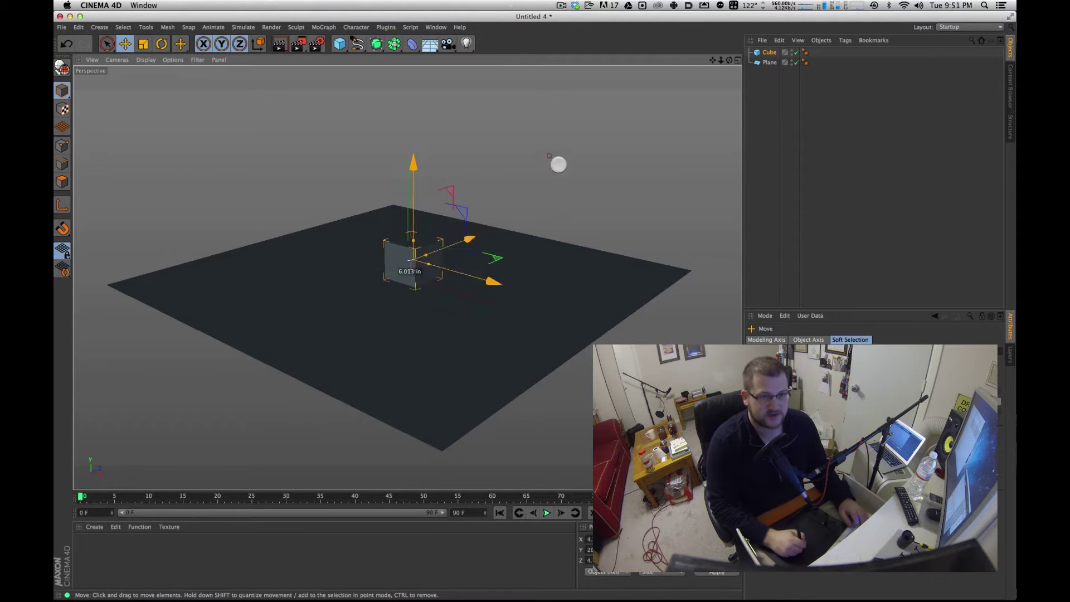
{"action": "left_click", "coordinate": [550, 157]}
{"action": "key", "text": "super+z"}
{"action": "left_click", "coordinate": [545, 166]}
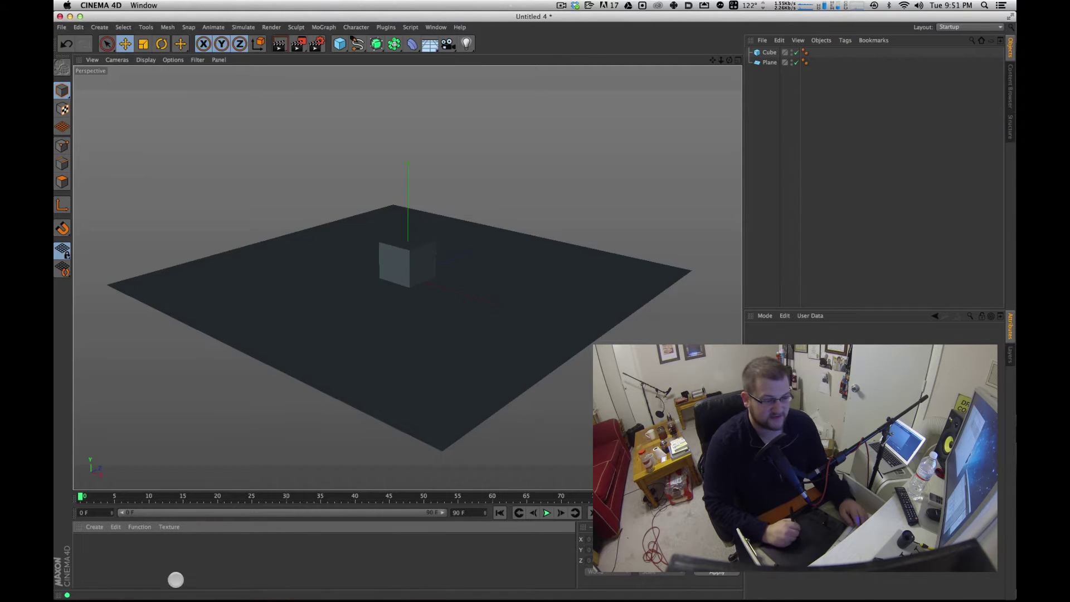
{"action": "left_click", "coordinate": [174, 570]}
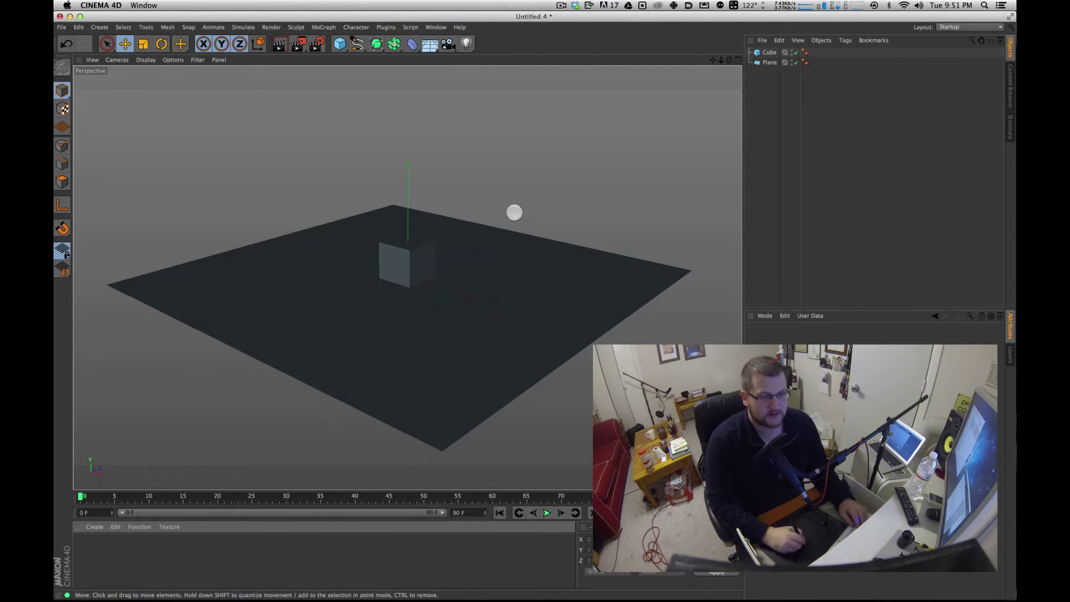
{"action": "left_click_drag", "start_coordinate": [513, 210], "coordinate": [490, 238], "text": "alt"}
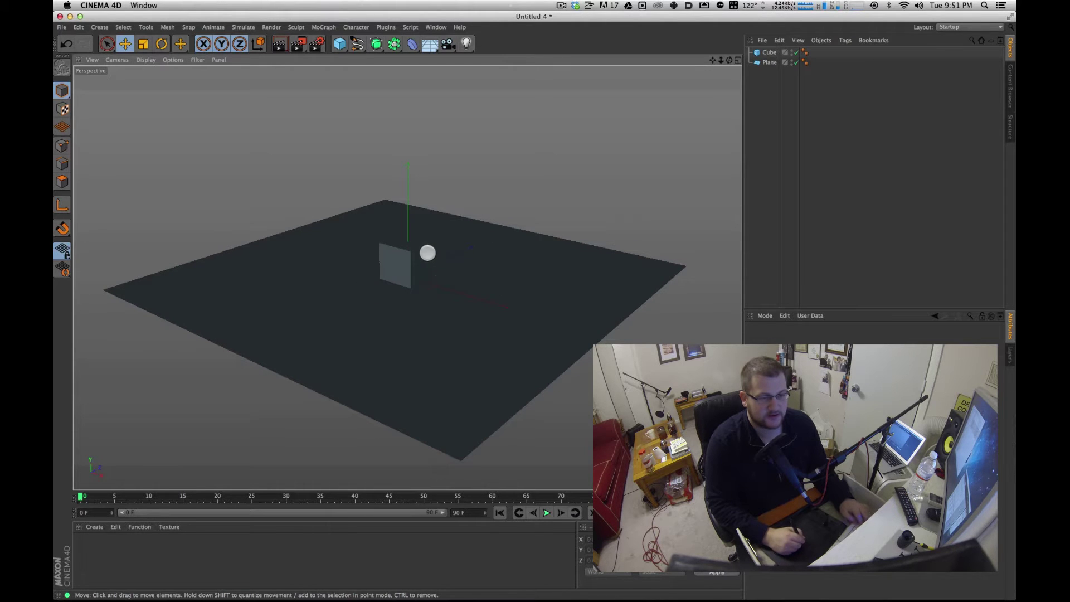
{"action": "key", "text": "super+Tab"}
{"action": "key", "text": "super+Tab"}
{"action": "key", "text": "super+Tab"}
{"action": "key", "text": "super+Tab"}
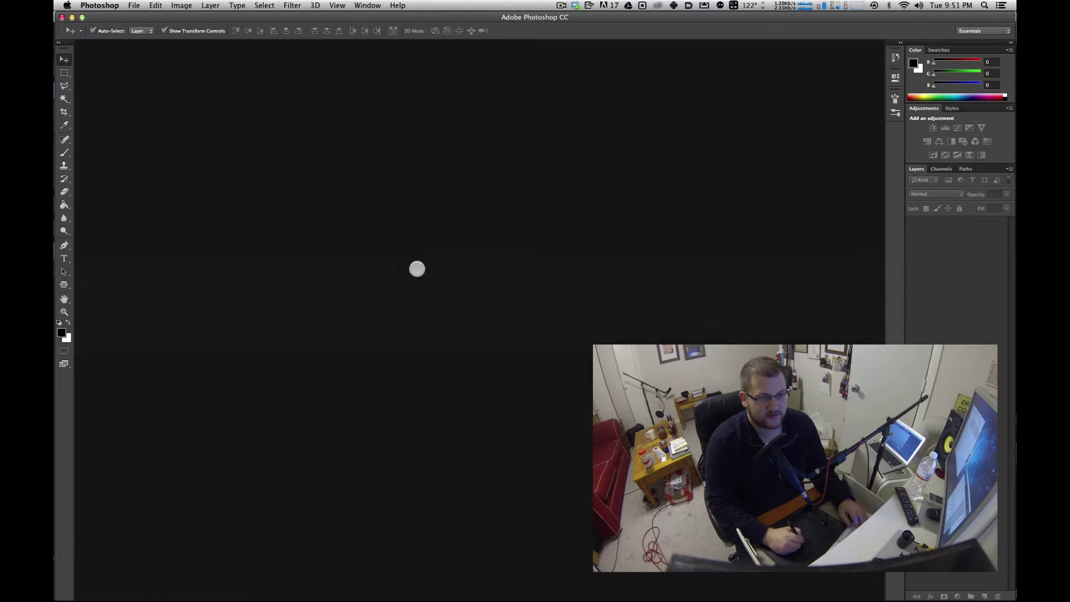
Create a new transparent 2000×2000 px document at 200 ppi.
{"action": "left_click", "coordinate": [132, 6]}
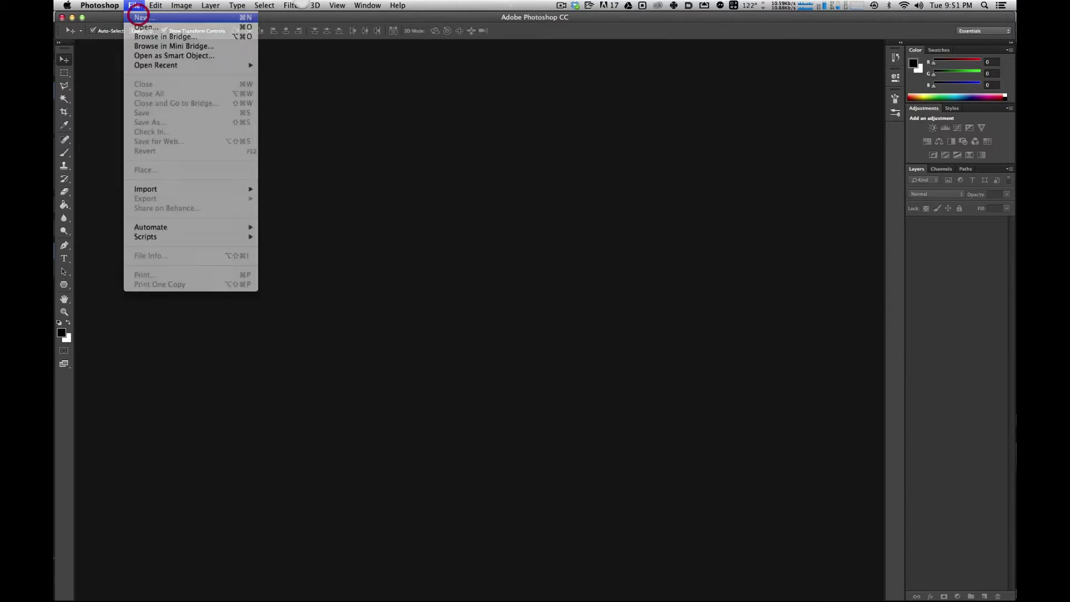
{"action": "left_click", "coordinate": [143, 20]}
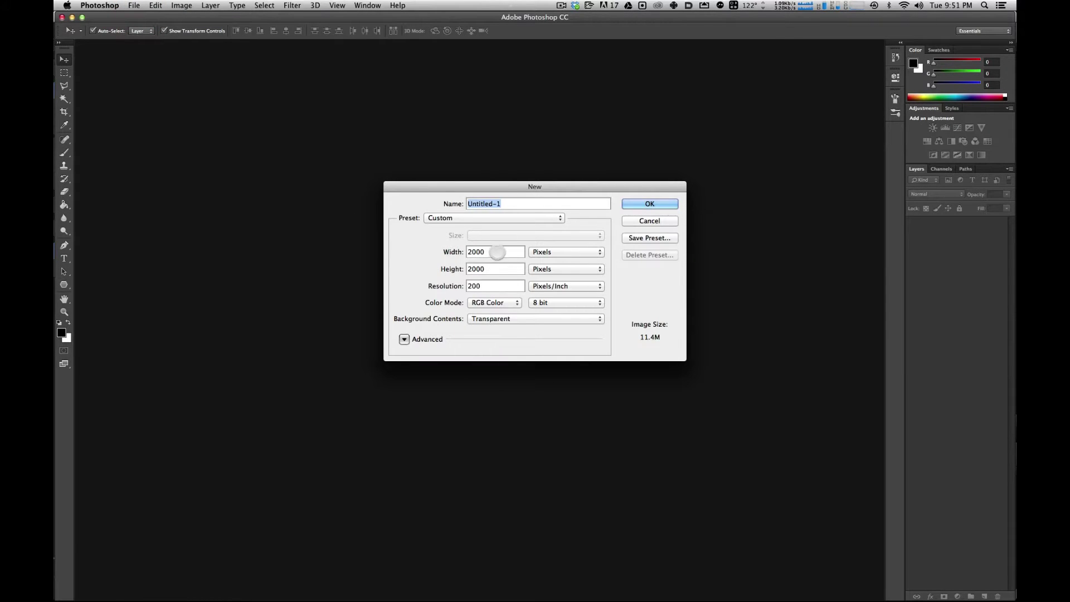
{"action": "left_click", "coordinate": [497, 252]}
{"action": "left_click", "coordinate": [498, 287]}
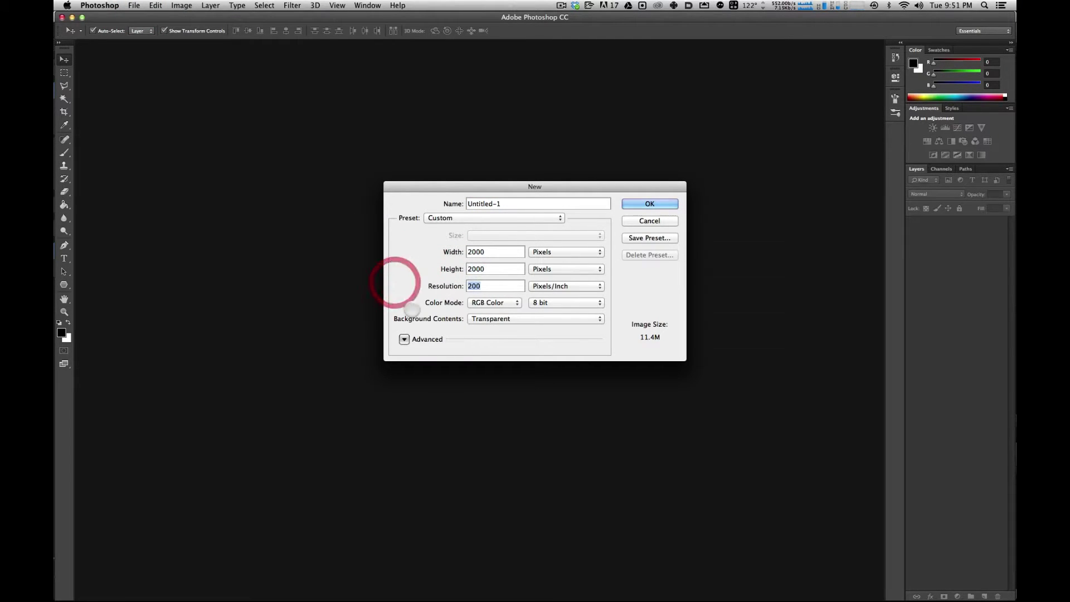
{"action": "left_click", "coordinate": [661, 204]}
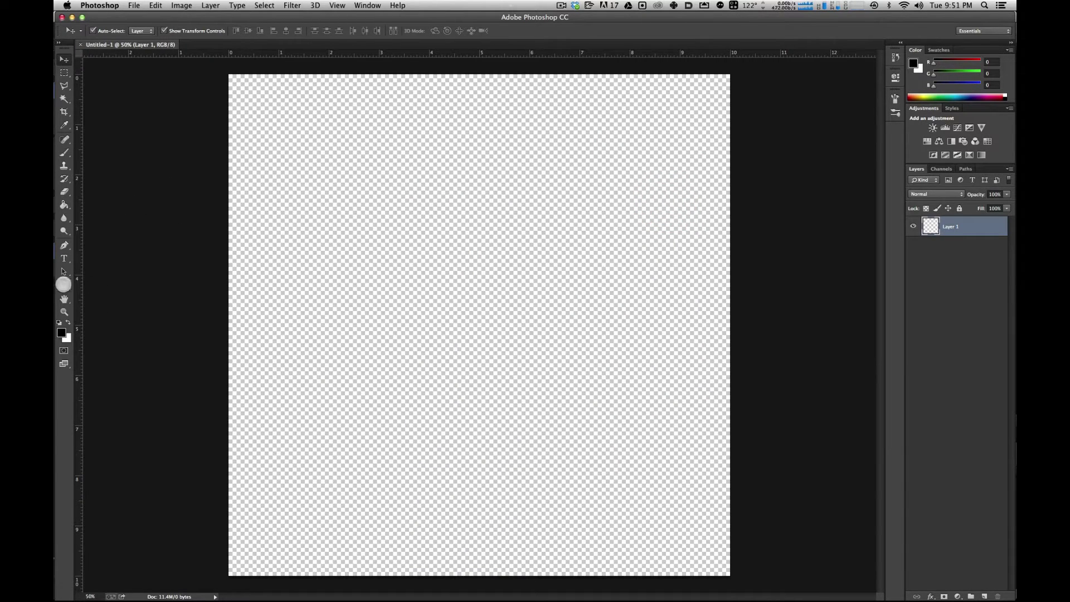
Set the Polygon Tool to 5-sided stars with 53% indent.
{"action": "left_click_drag", "start_coordinate": [64, 284], "coordinate": [124, 310]}
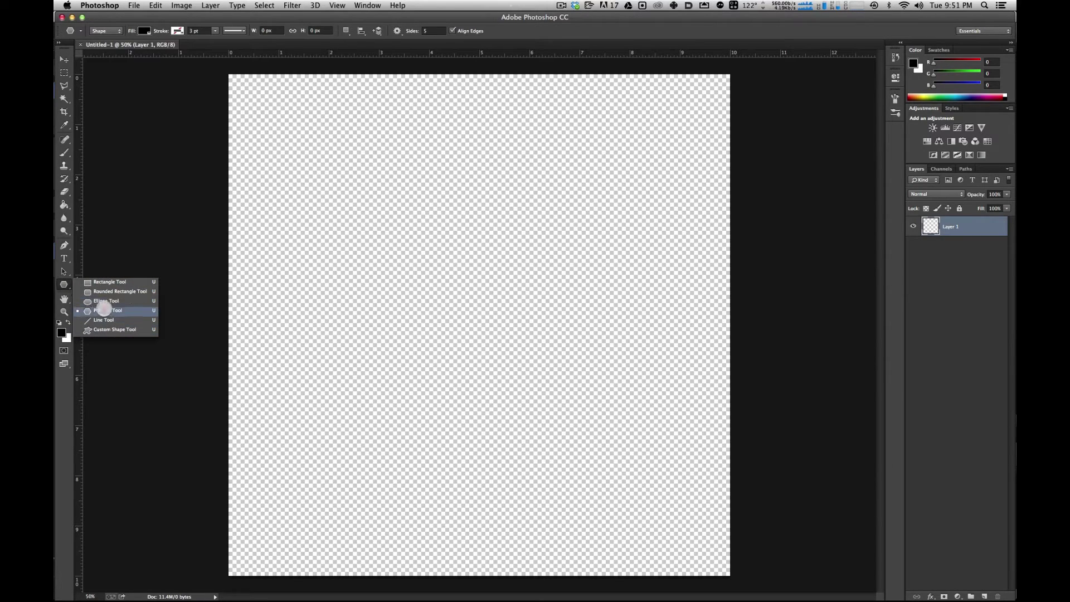
{"action": "left_click_drag", "start_coordinate": [107, 312], "coordinate": [108, 312]}
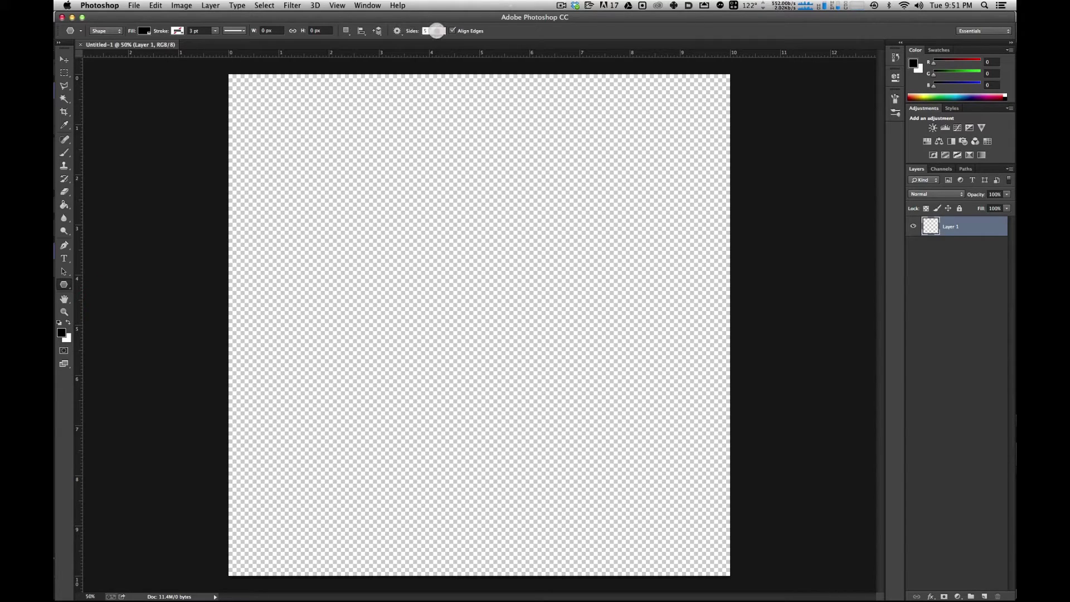
{"action": "left_click", "coordinate": [397, 31]}
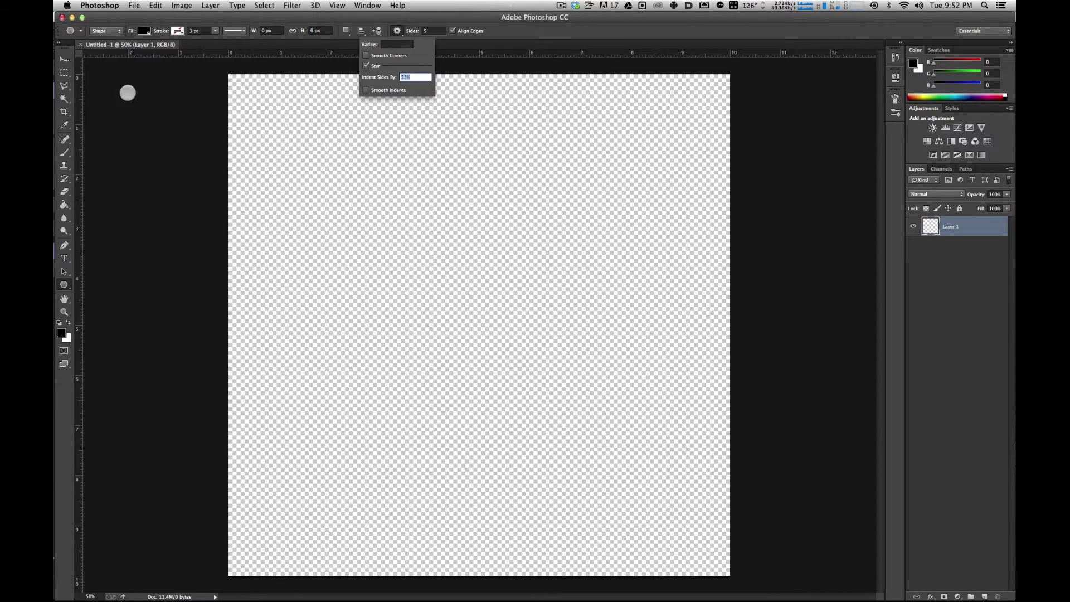
{"action": "left_click", "coordinate": [526, 20]}
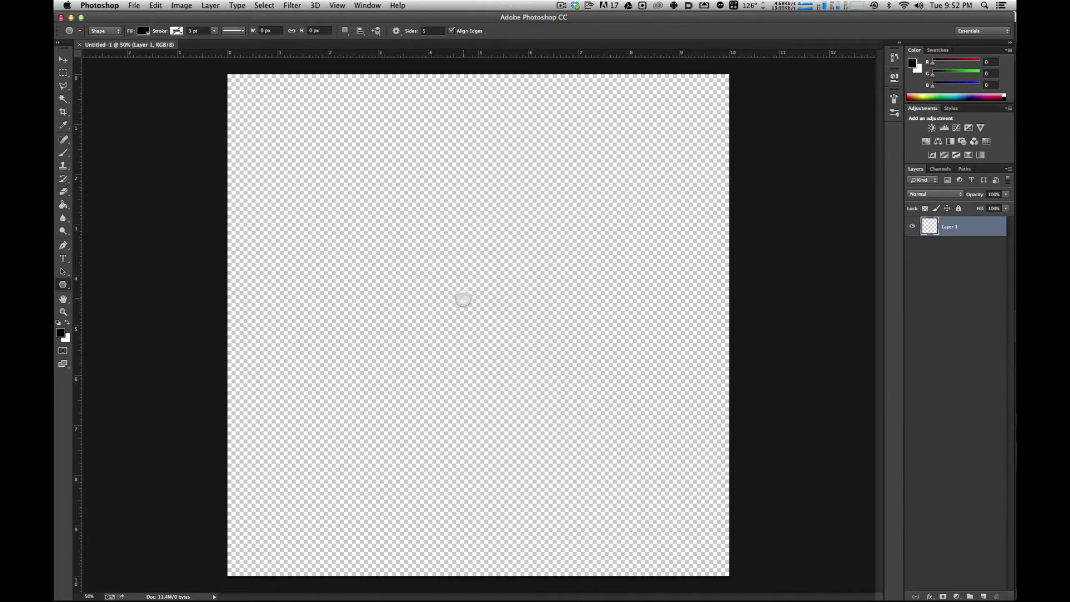
Draw a large black star and crop the canvas tightly to its outline.
{"action": "left_click_drag", "start_coordinate": [468, 286], "coordinate": [462, 105]}
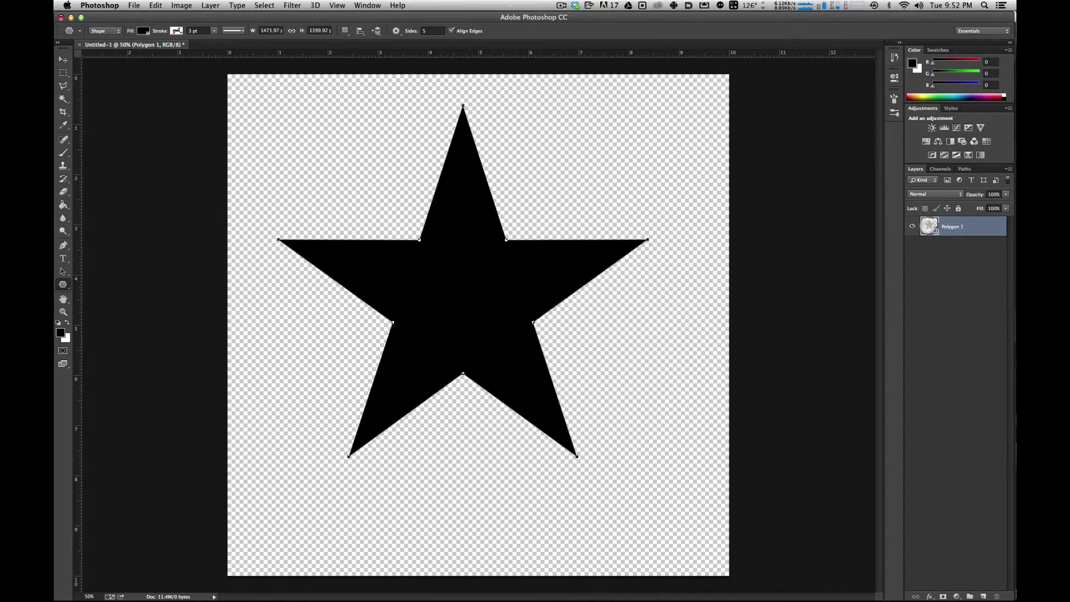
{"action": "left_click", "coordinate": [929, 226], "text": "super"}
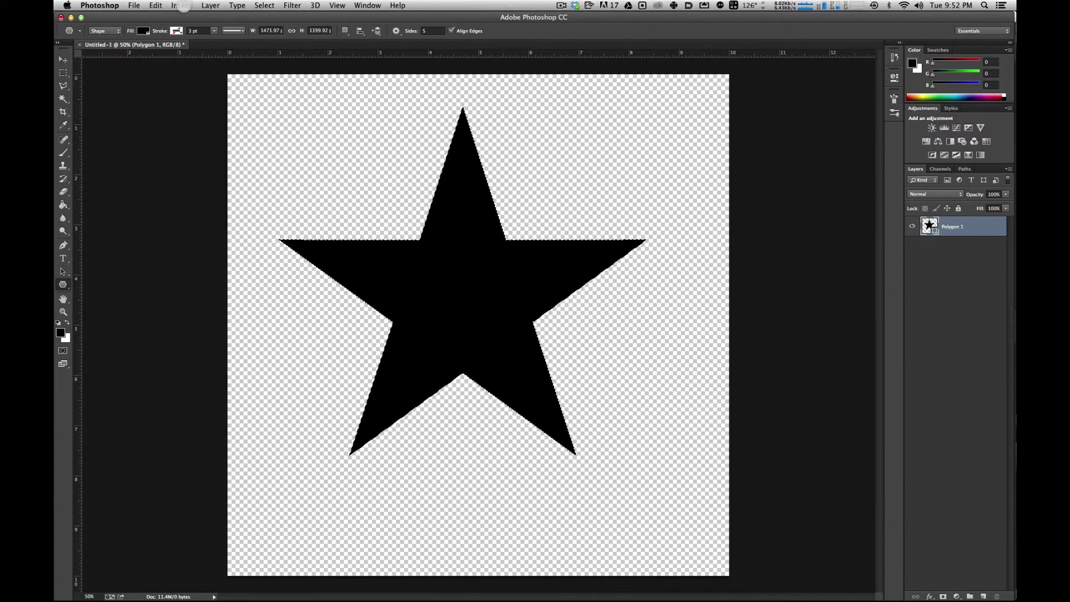
{"action": "left_click", "coordinate": [155, 6]}
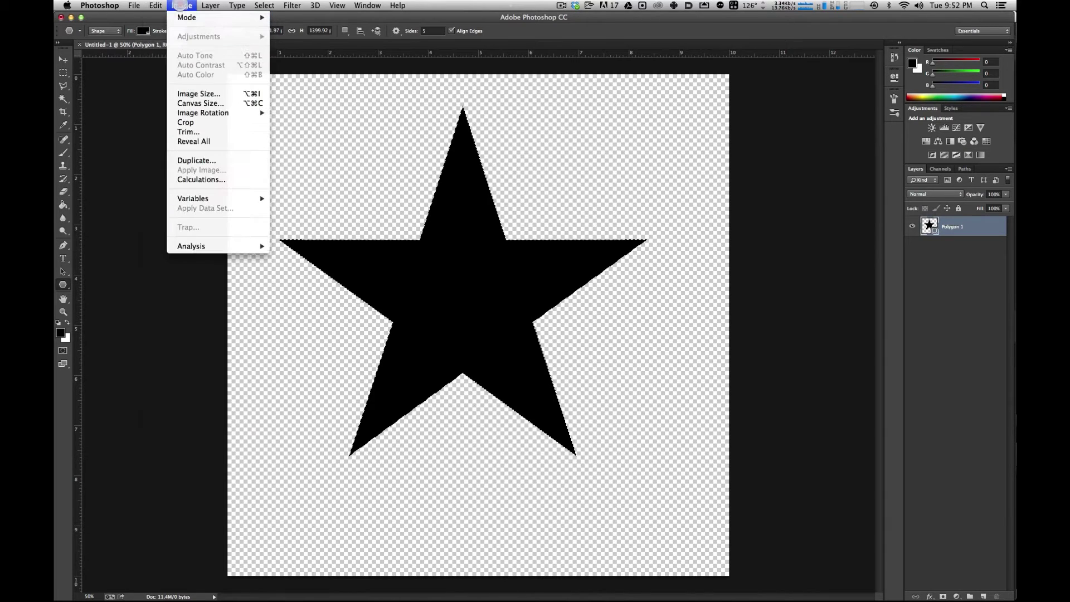
{"action": "left_click", "coordinate": [191, 123]}
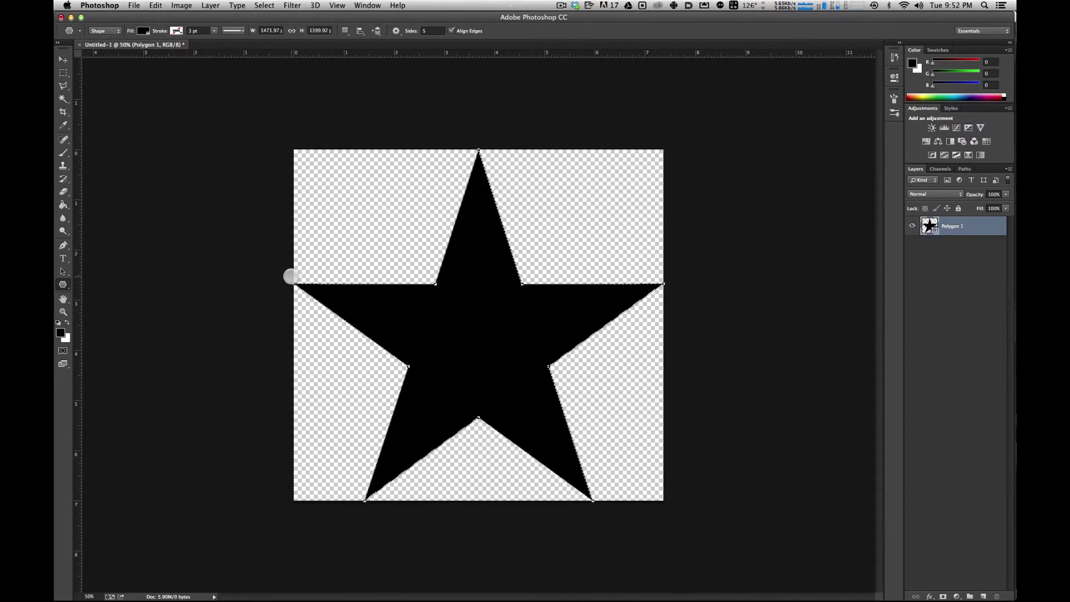
{"action": "key", "text": "super+d"}
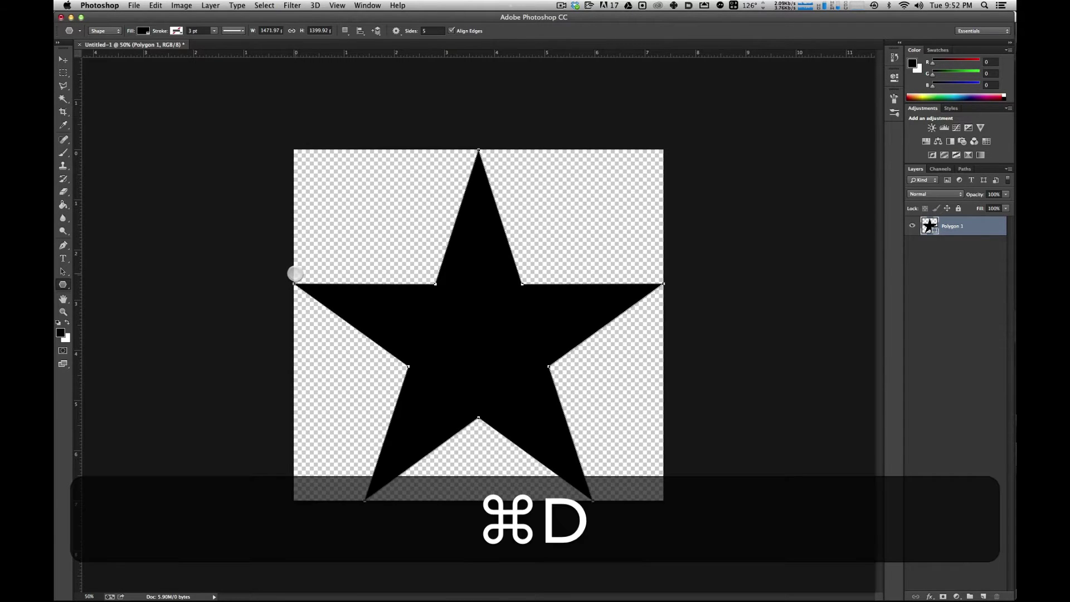
{"action": "left_click", "coordinate": [63, 59]}
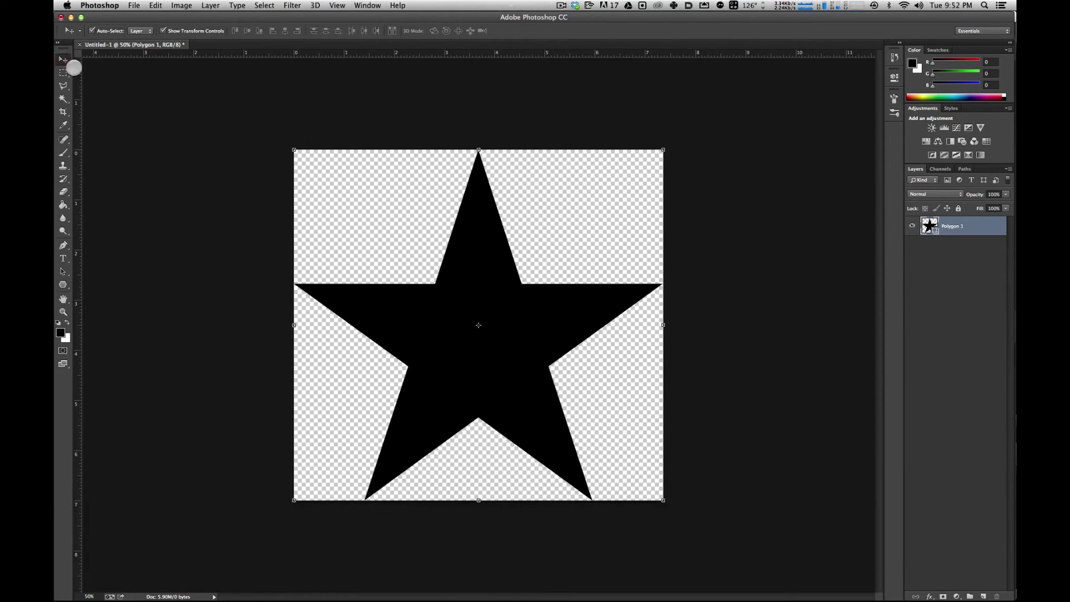
In Save As, navigate to 00088_Brograph > 015_Gobo > From_GFX_DPT > c4d > tex.
{"action": "key", "text": "super+shift+s"}
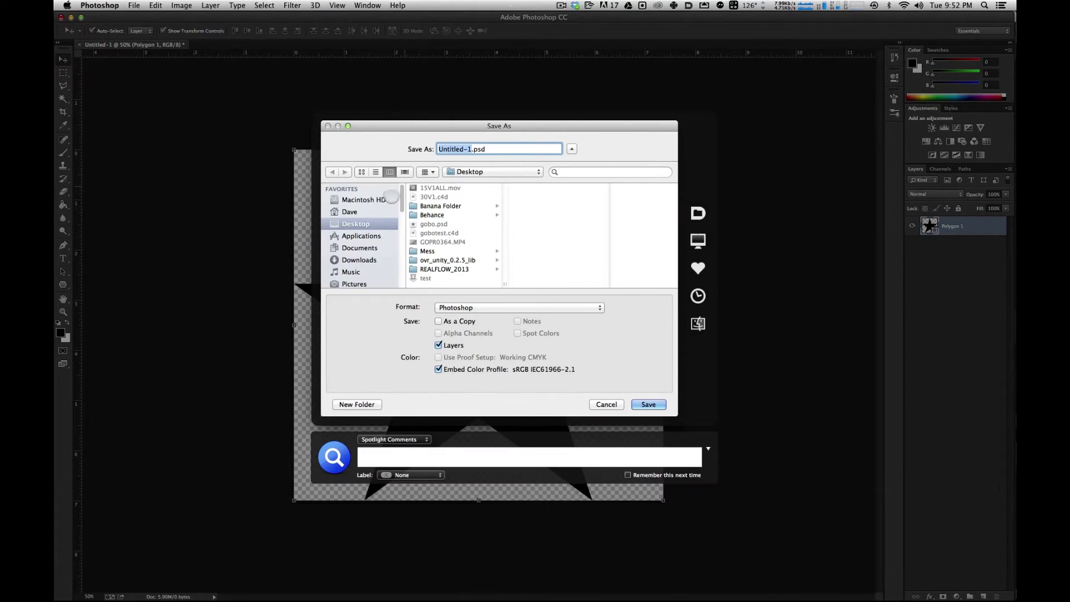
{"action": "left_click_drag", "start_coordinate": [399, 199], "coordinate": [399, 243]}
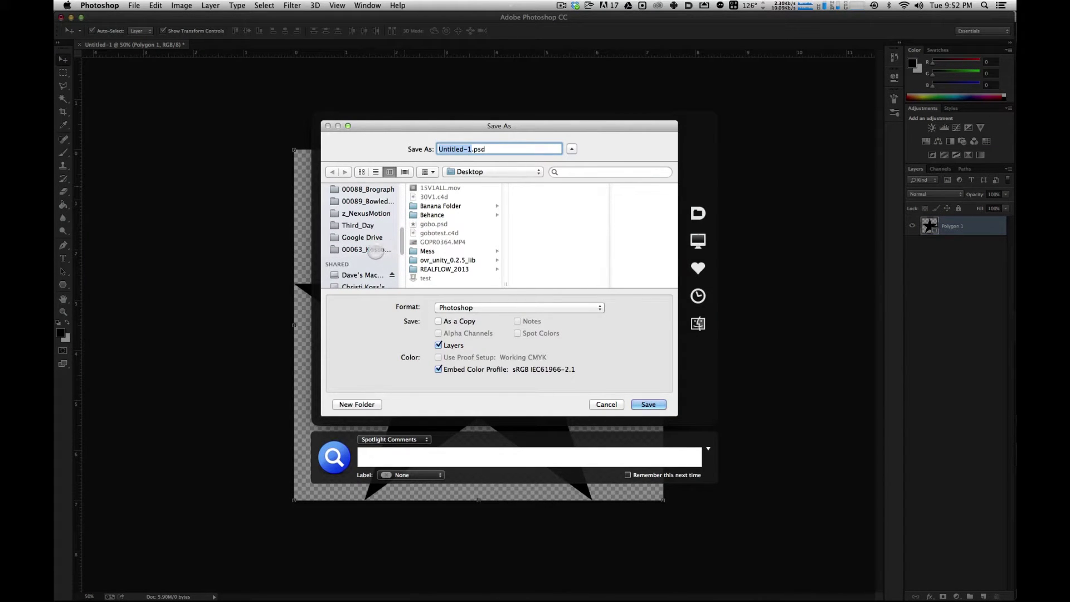
{"action": "left_click", "coordinate": [367, 190]}
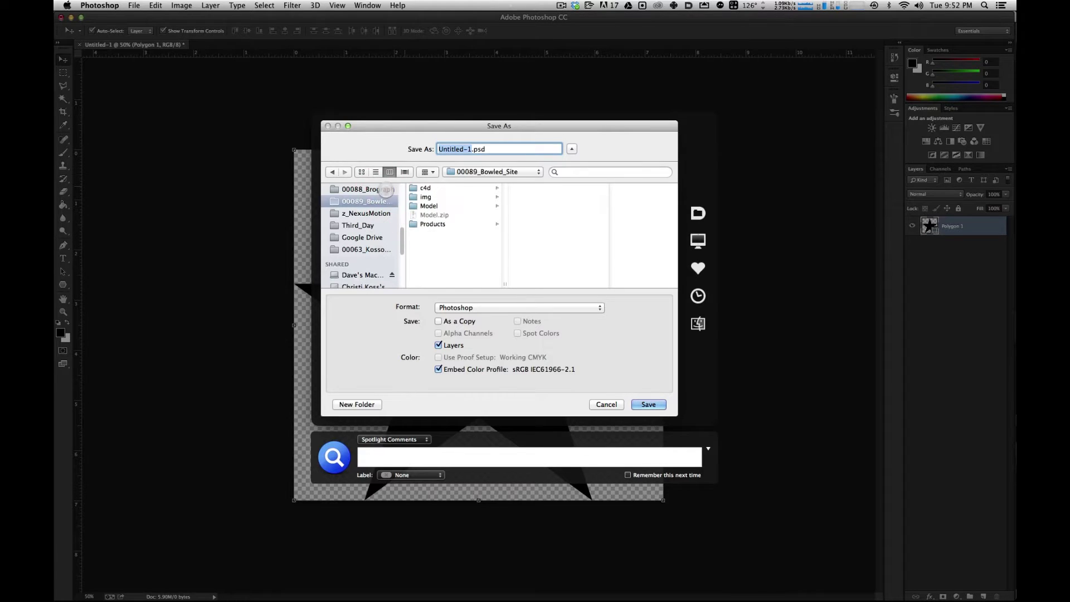
{"action": "scroll", "coordinate": [473, 262], "scroll_direction": "down", "scroll_amount": 5}
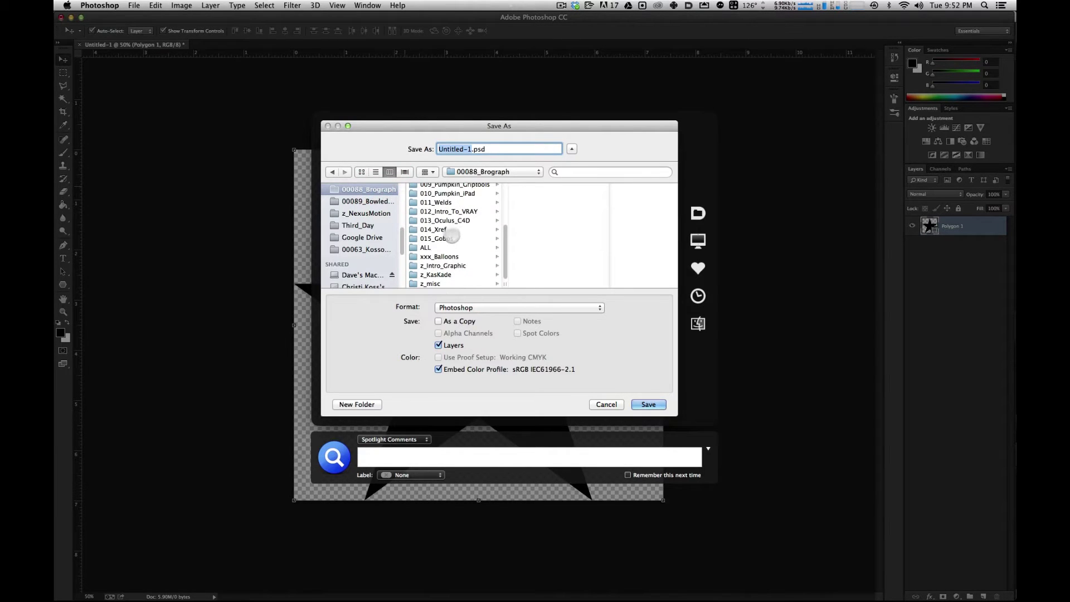
{"action": "left_click", "coordinate": [453, 238]}
{"action": "left_click", "coordinate": [545, 198]}
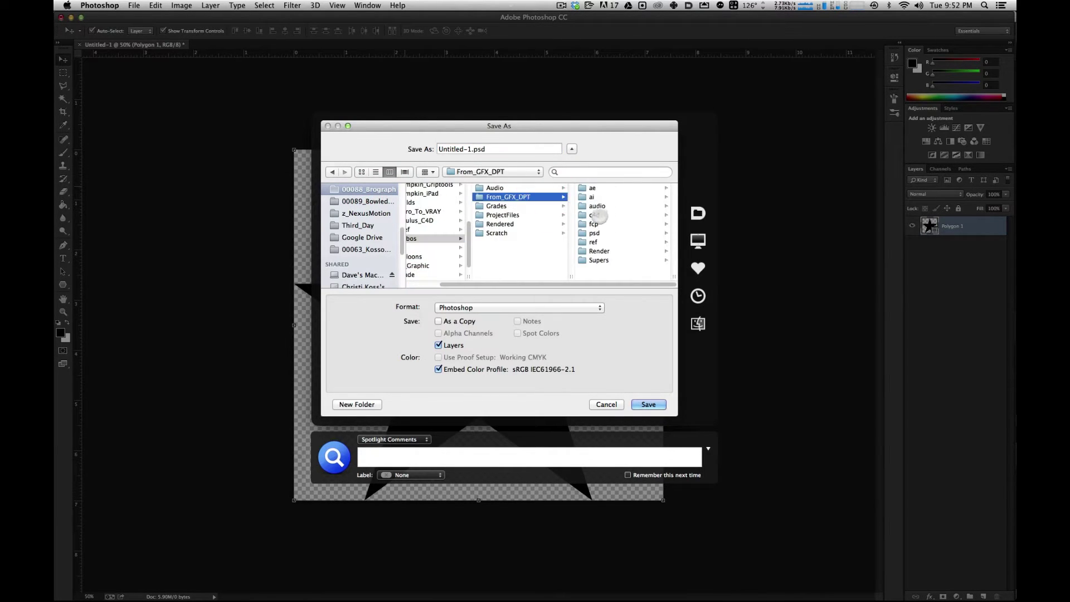
{"action": "left_click", "coordinate": [597, 213]}
{"action": "left_click", "coordinate": [605, 198]}
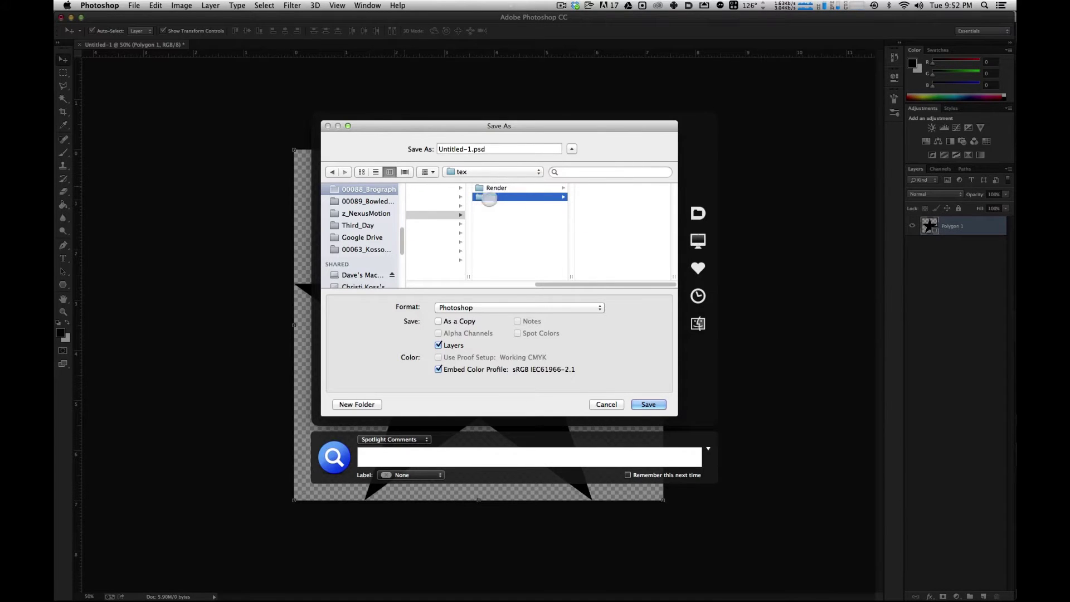
Name the file 'star', save it as PSD, and return to Cinema 4D.
{"action": "left_click", "coordinate": [469, 149]}
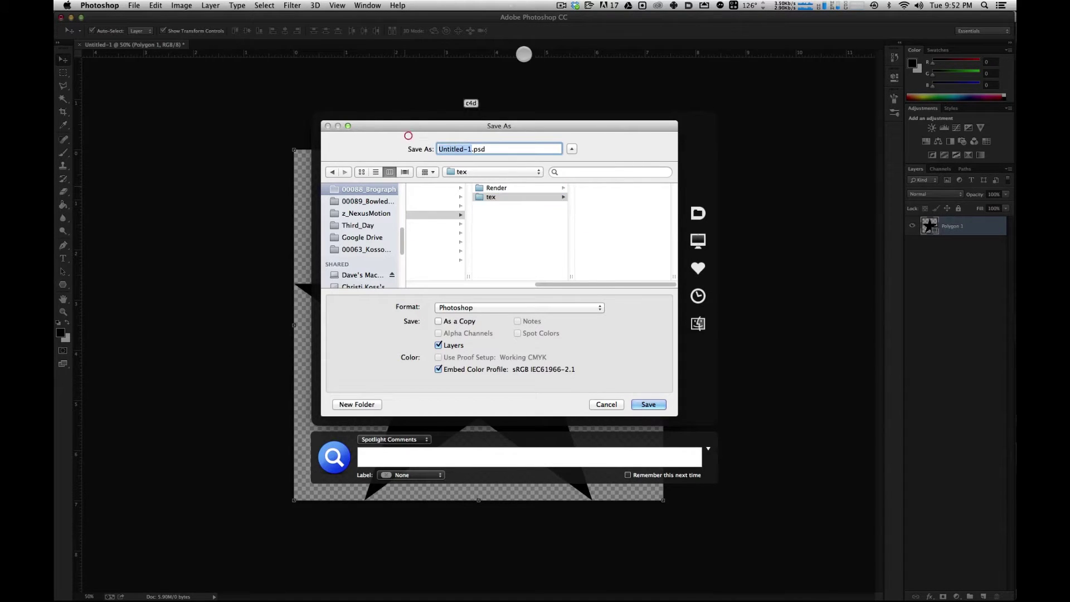
{"action": "type", "text": "star"}
{"action": "key", "text": "Return"}
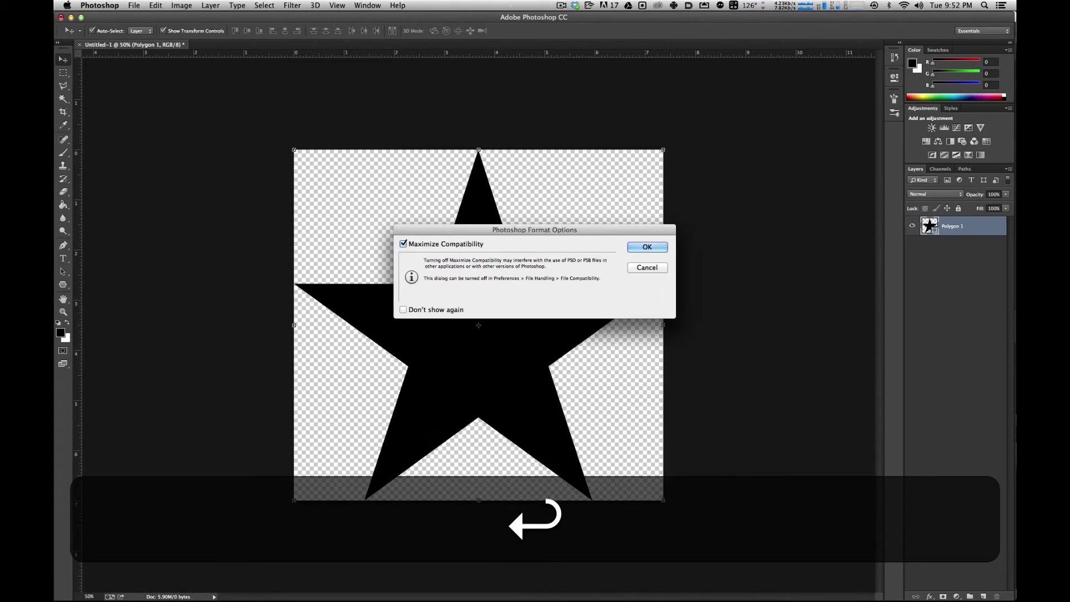
{"action": "key", "text": "Return"}
{"action": "key", "text": "super+Tab"}
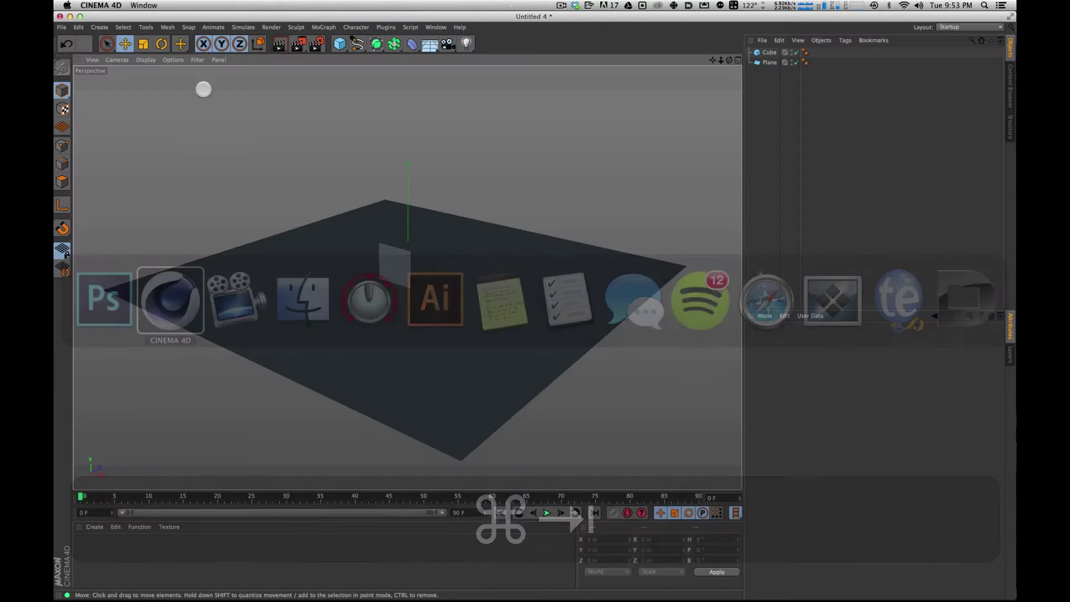
Add a Spot Light and raise it high above the plane beside the cube.
{"action": "left_click", "coordinate": [468, 45]}
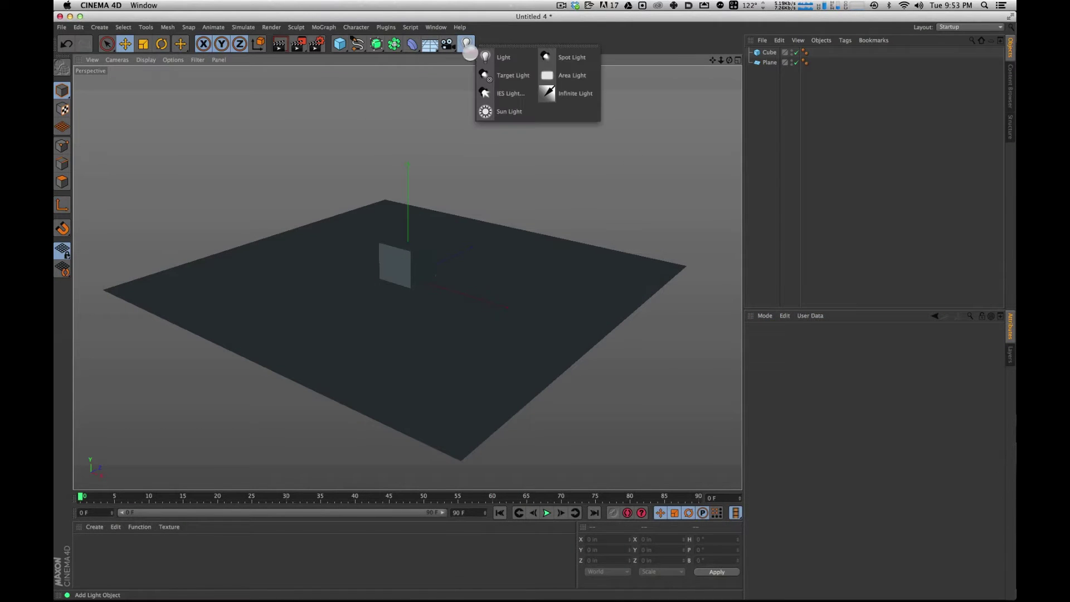
{"action": "left_click", "coordinate": [568, 57]}
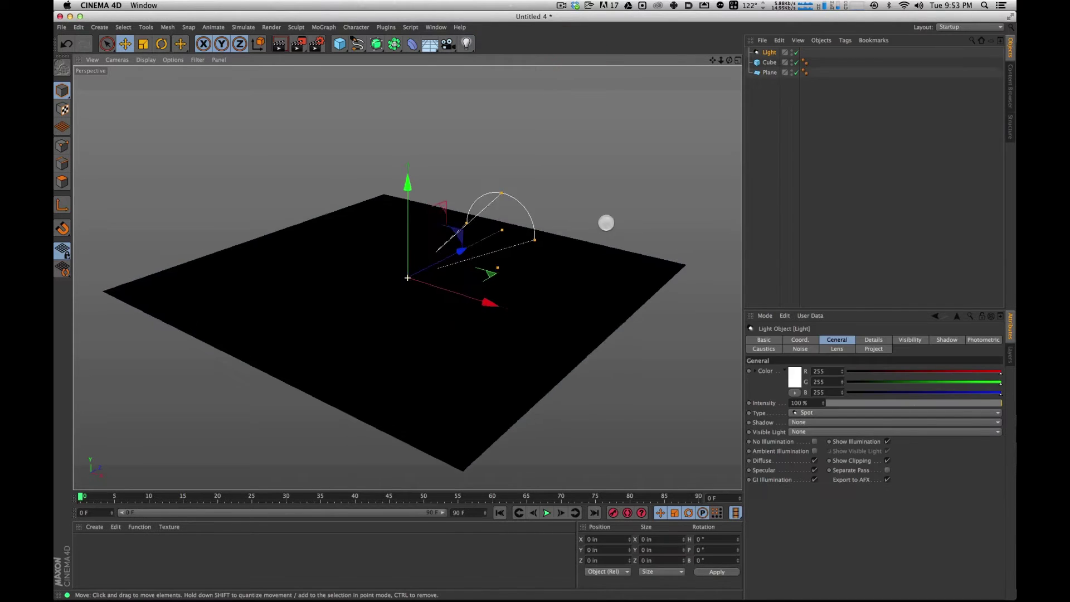
{"action": "left_click_drag", "start_coordinate": [607, 219], "coordinate": [394, 233], "text": "alt"}
{"action": "left_click_drag", "start_coordinate": [407, 277], "coordinate": [574, 297], "text": "alt"}
{"action": "left_click_drag", "start_coordinate": [587, 157], "coordinate": [571, 148]}
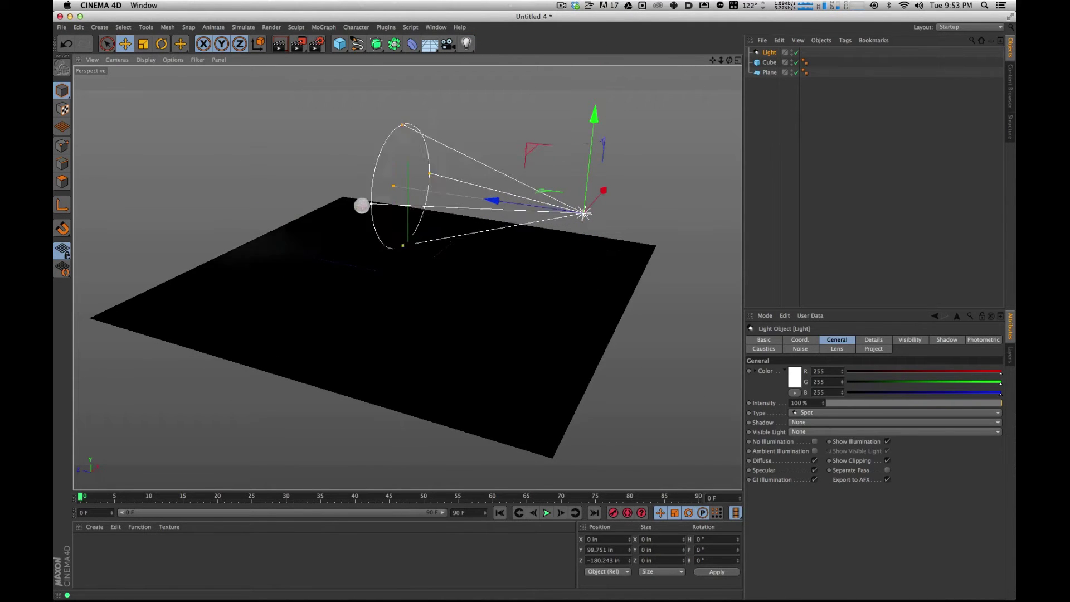
Push the spot light back along Z and tilt it down toward the cube.
{"action": "key", "text": "e"}
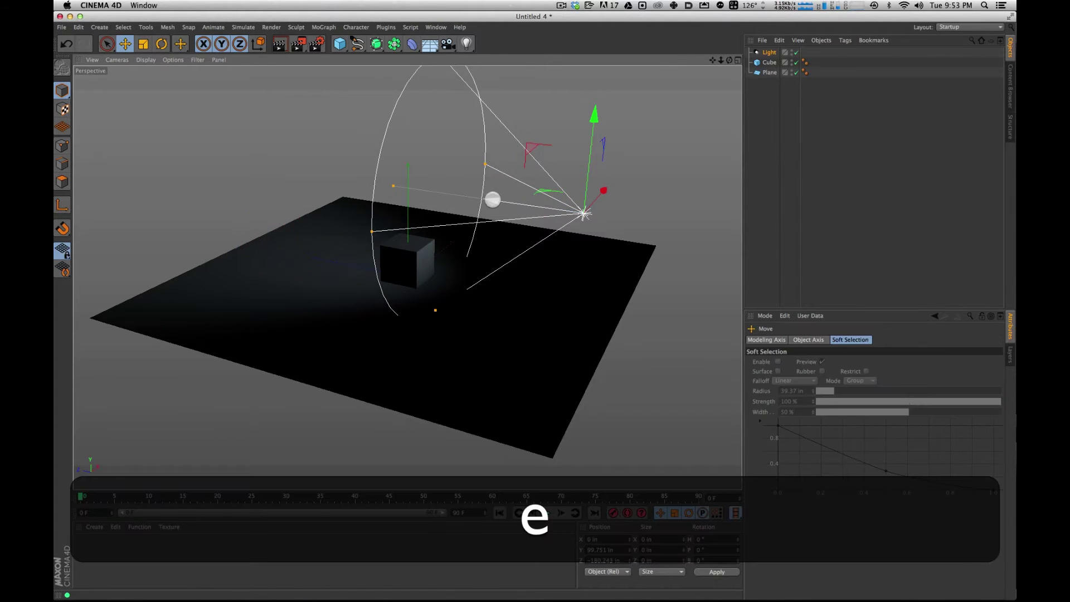
{"action": "left_click_drag", "start_coordinate": [491, 199], "coordinate": [536, 204]}
{"action": "key", "text": "r"}
{"action": "left_click_drag", "start_coordinate": [635, 167], "coordinate": [504, 191]}
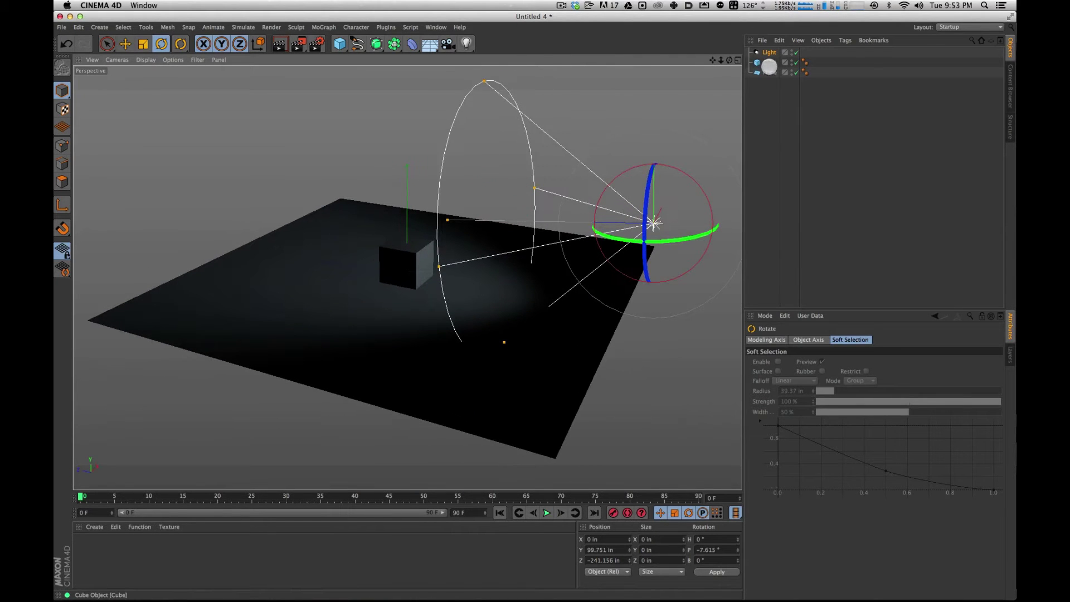
{"action": "left_click", "coordinate": [769, 52]}
Set the spot light's Shadow type to Shadow Maps (Soft).
{"action": "left_click", "coordinate": [946, 340]}
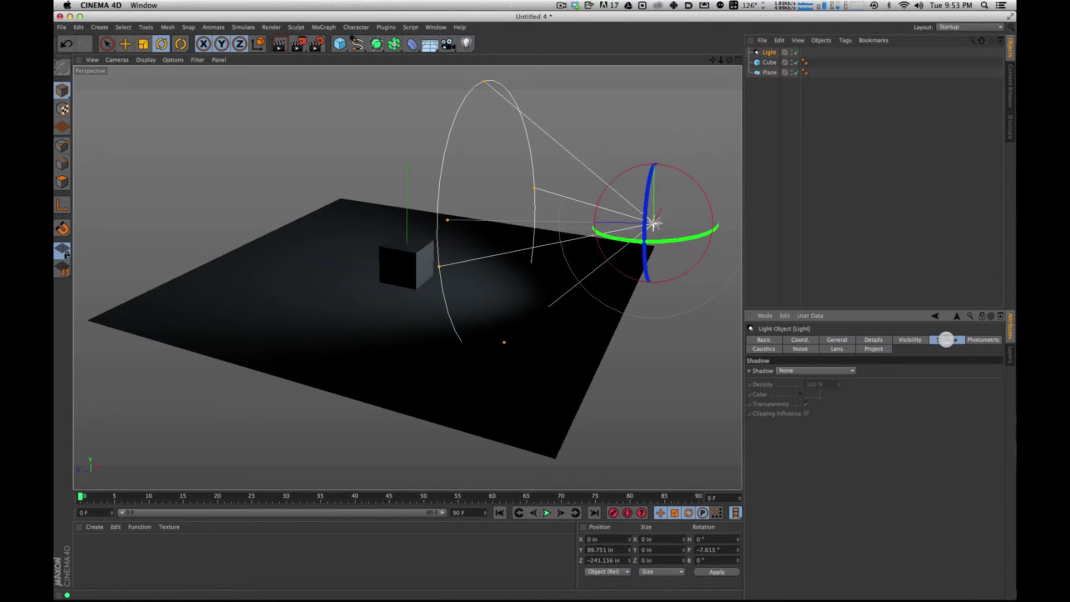
{"action": "left_click", "coordinate": [813, 373]}
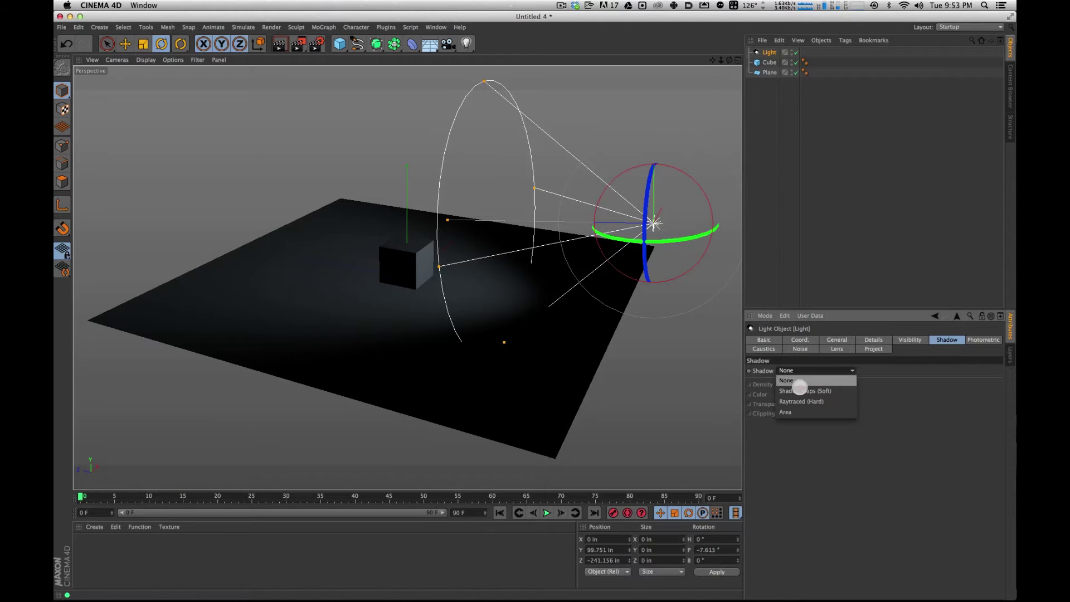
{"action": "left_click", "coordinate": [806, 391]}
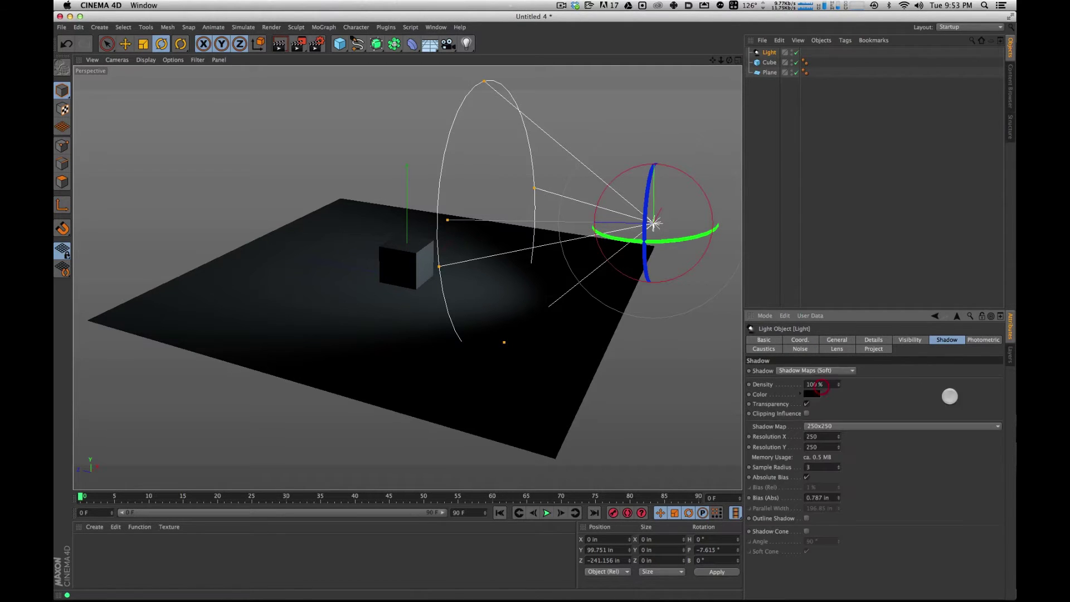
{"action": "left_click_drag", "start_coordinate": [553, 182], "coordinate": [561, 184], "text": "alt"}
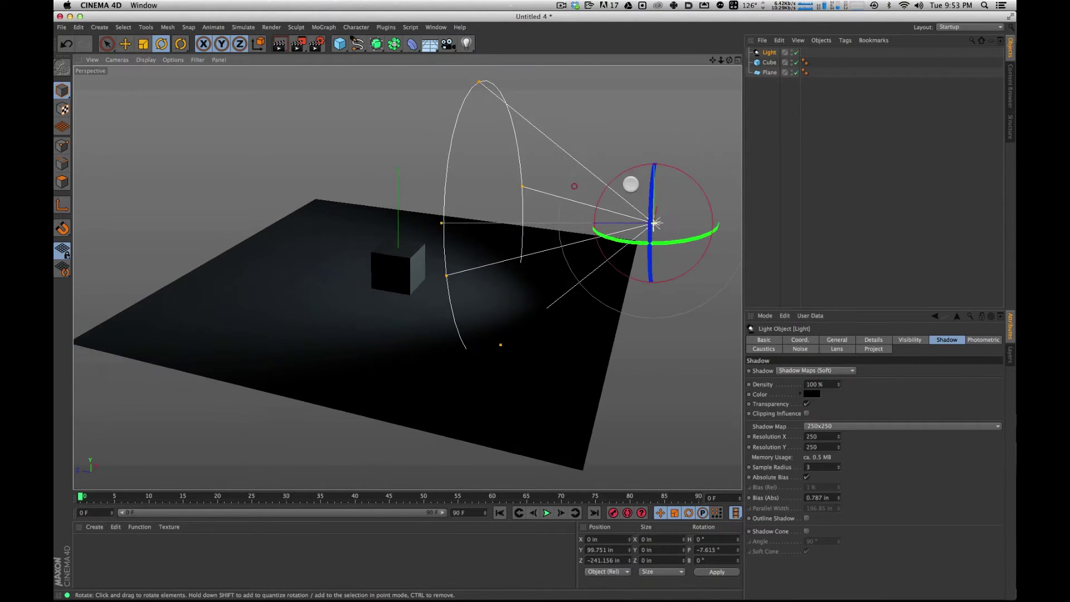
{"action": "left_click", "coordinate": [834, 243]}
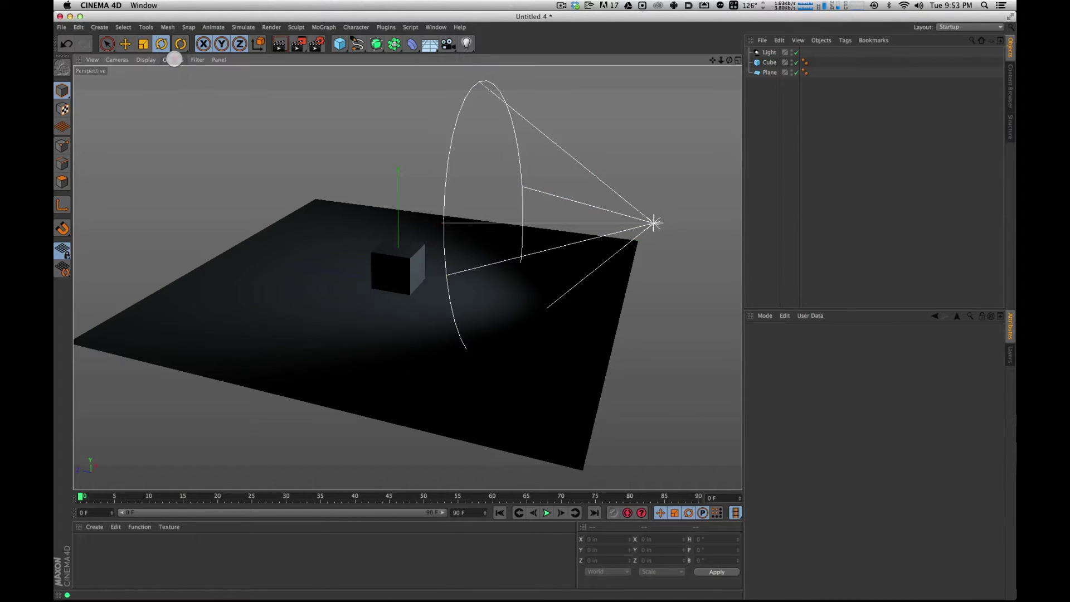
Turn on viewport Shadows so the cube's shadow shows across the plane.
{"action": "left_click", "coordinate": [174, 59]}
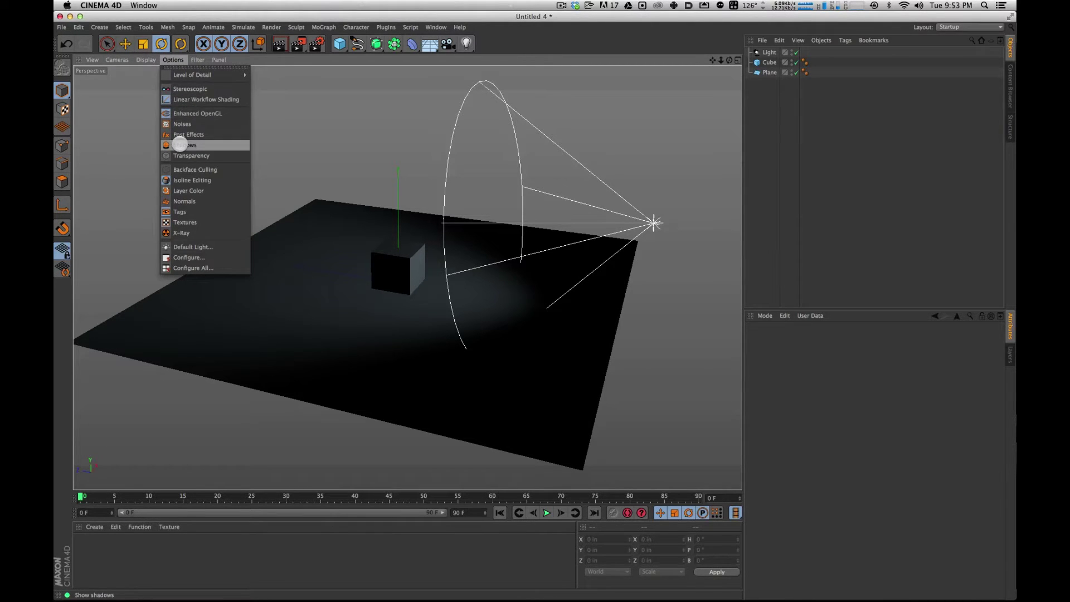
{"action": "left_click", "coordinate": [180, 144]}
{"action": "left_click_drag", "start_coordinate": [433, 136], "coordinate": [628, 187], "text": "alt"}
Select the spot light and preview the lighting in an interactive render region.
{"action": "key", "text": "e"}
{"action": "left_click", "coordinate": [655, 217]}
{"action": "key", "text": "alt+r"}
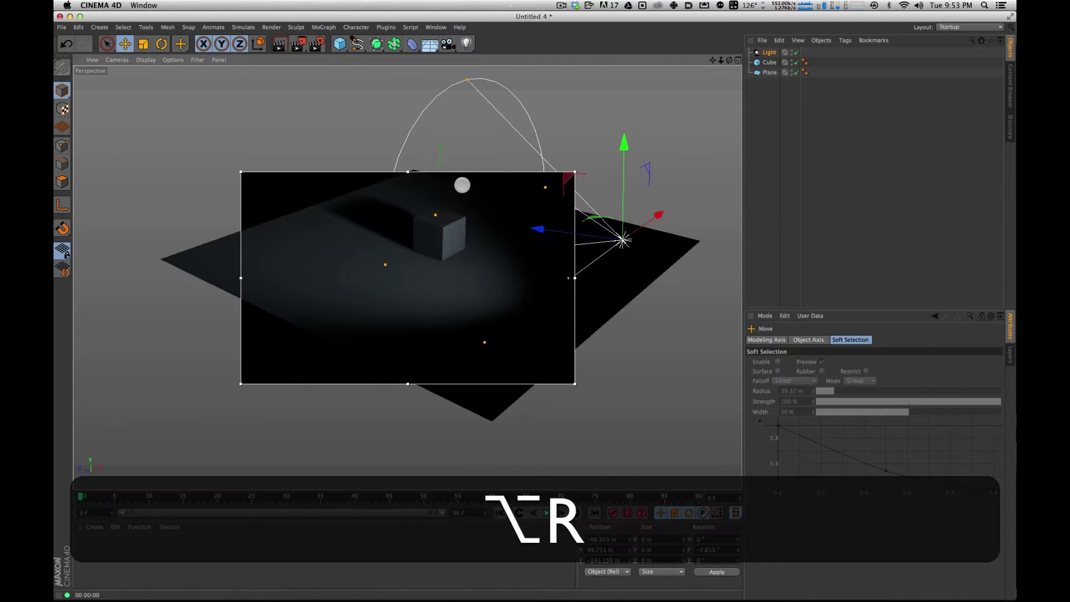
{"action": "key", "text": "alt+r"}
{"action": "left_click_drag", "start_coordinate": [639, 119], "coordinate": [556, 145], "text": "alt"}
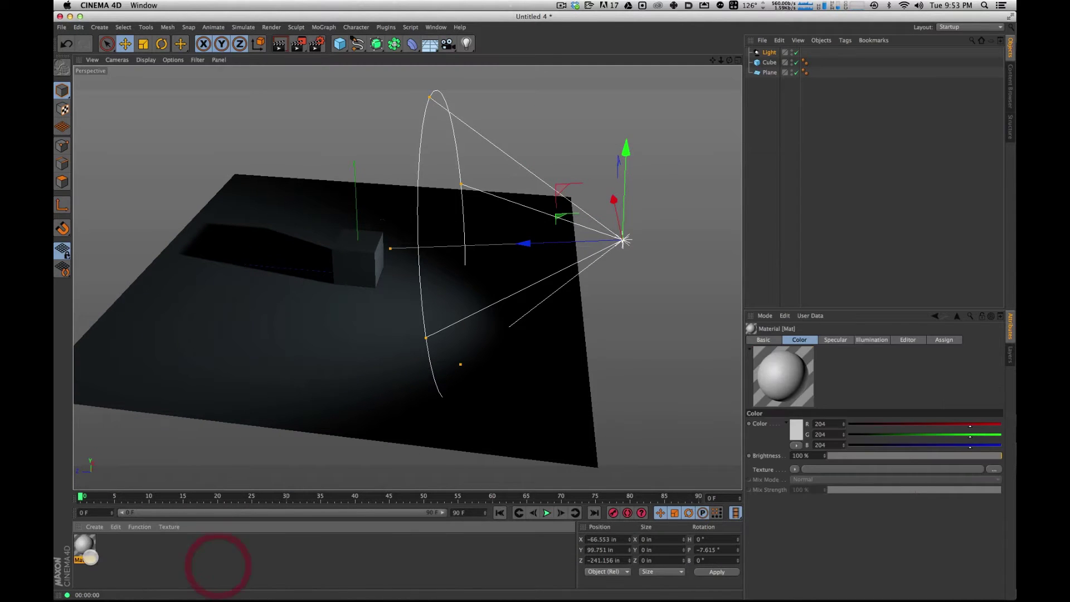
Create a new material Mat and tick its Alpha channel in the Basic tab.
{"action": "left_click_drag", "start_coordinate": [86, 549], "coordinate": [839, 332]}
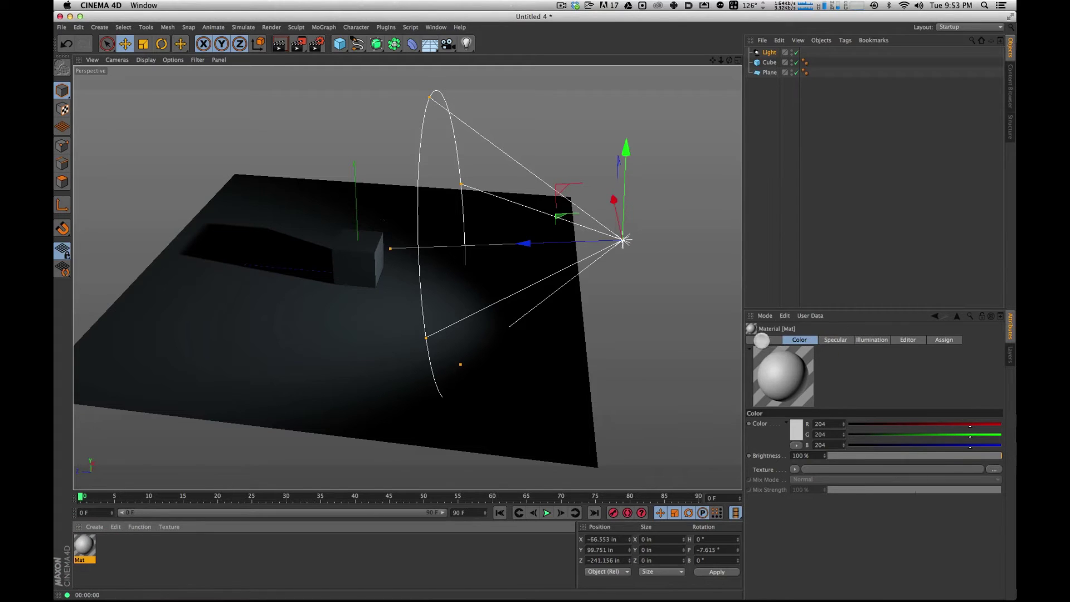
{"action": "left_click", "coordinate": [762, 340]}
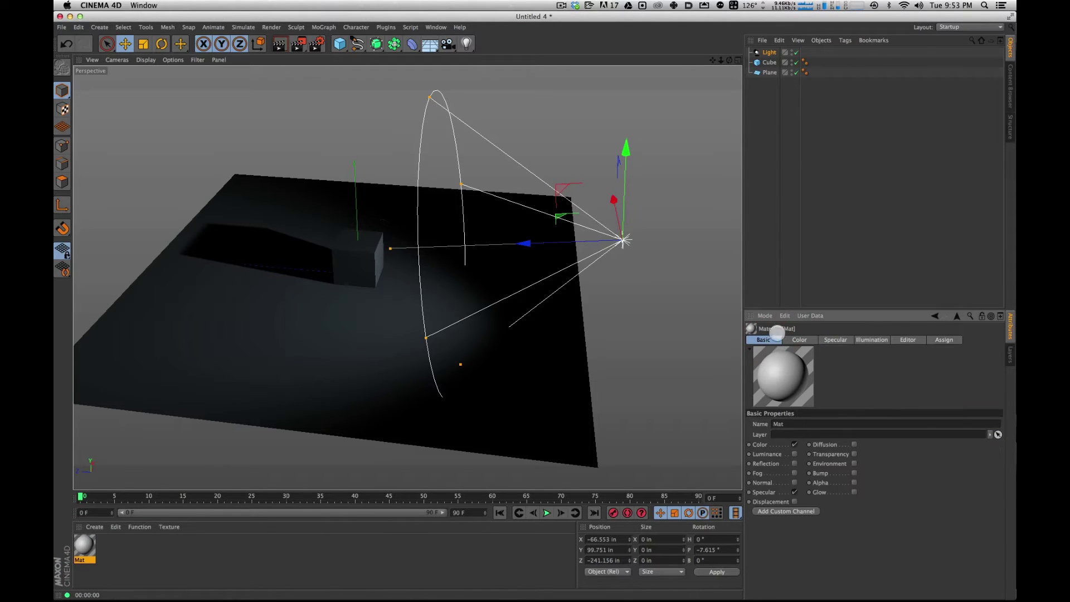
{"action": "left_click", "coordinate": [853, 482]}
{"action": "left_click", "coordinate": [835, 340]}
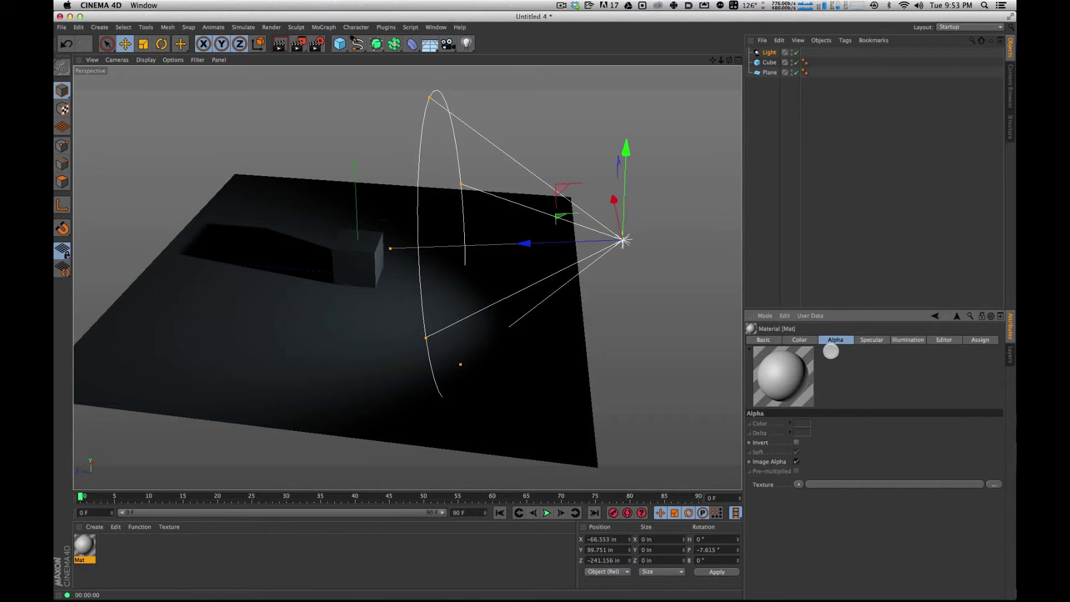
From the Alpha Texture field, browse through 00088_Brograph > 001_Intro_To_C4D > 015_Gobos to tex.
{"action": "left_click", "coordinate": [995, 485]}
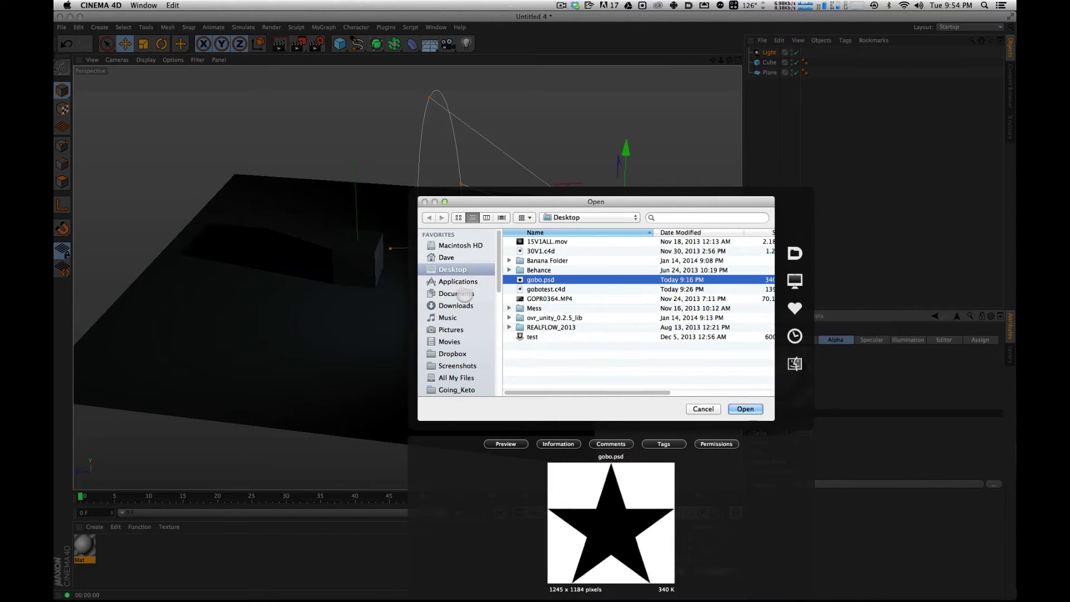
{"action": "left_click_drag", "start_coordinate": [498, 279], "coordinate": [490, 322]}
{"action": "left_click", "coordinate": [466, 353]}
{"action": "left_click", "coordinate": [468, 316]}
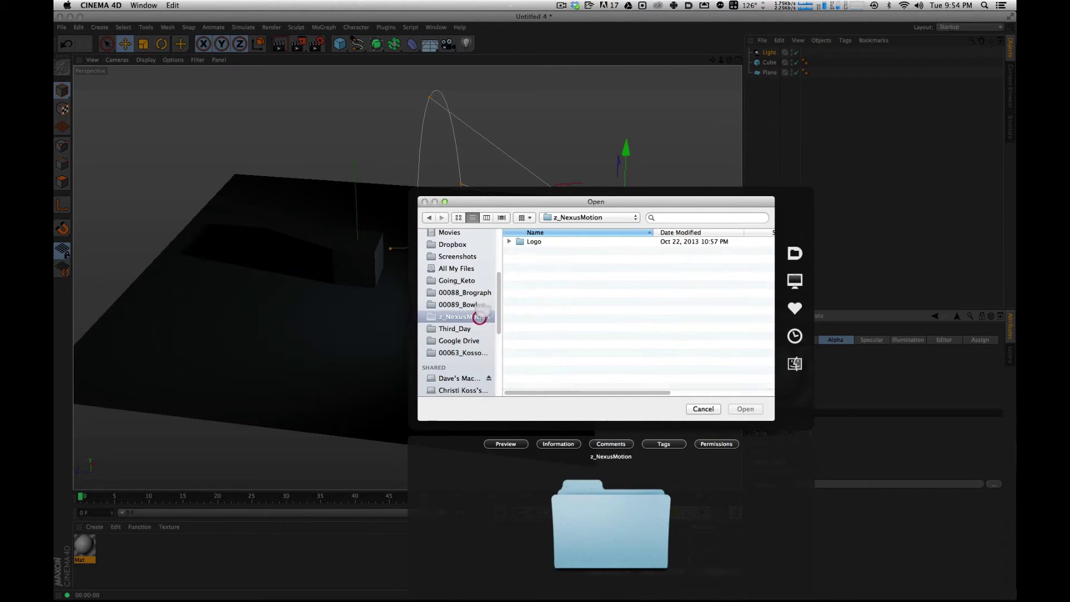
{"action": "left_click", "coordinate": [466, 304]}
{"action": "left_click", "coordinate": [478, 292]}
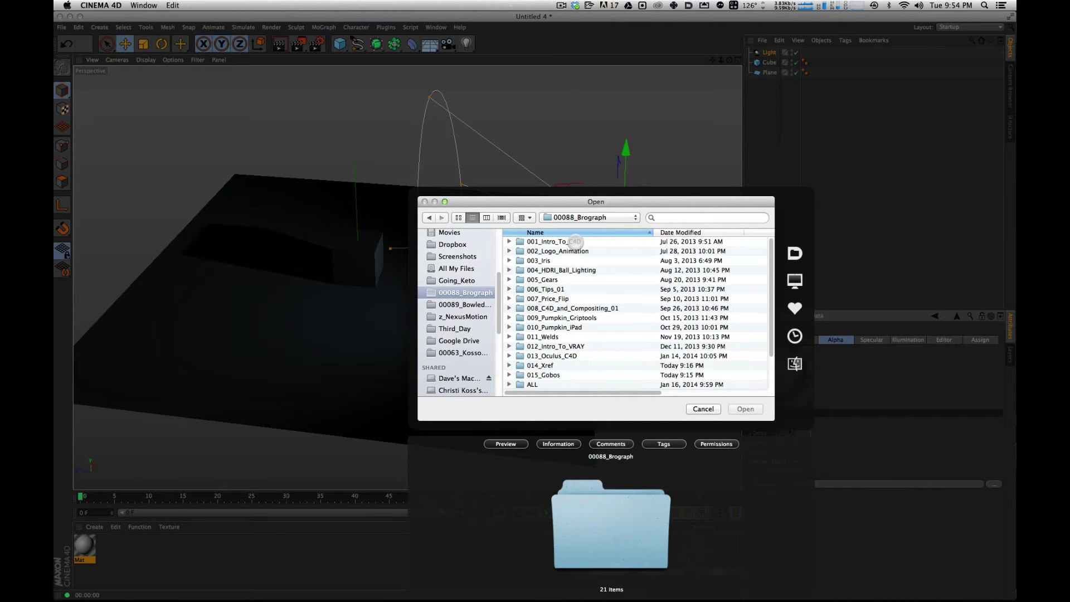
{"action": "left_click", "coordinate": [575, 241]}
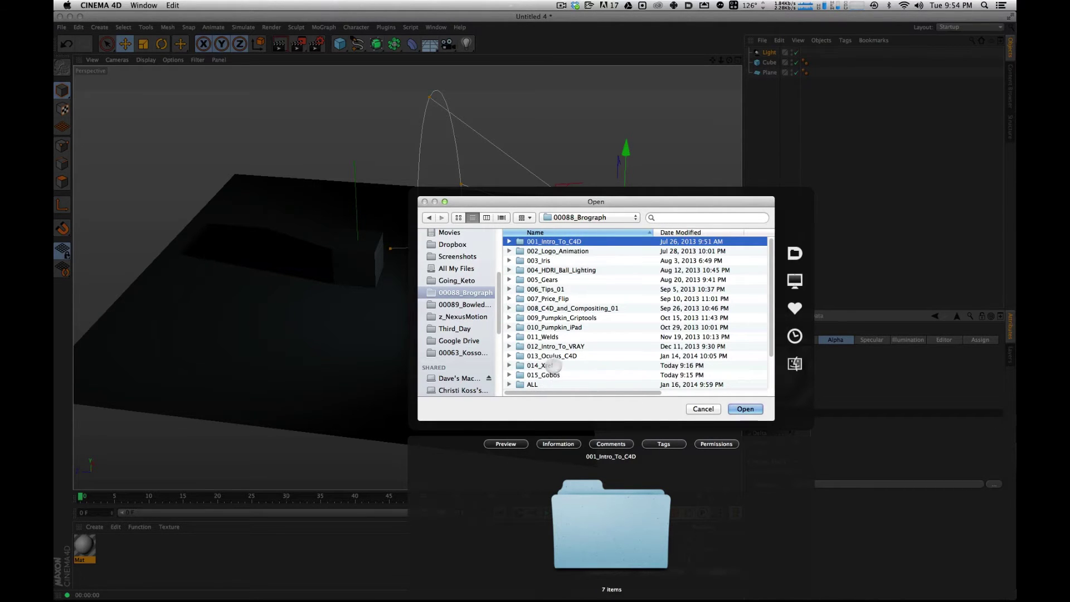
{"action": "double_click", "coordinate": [551, 373]}
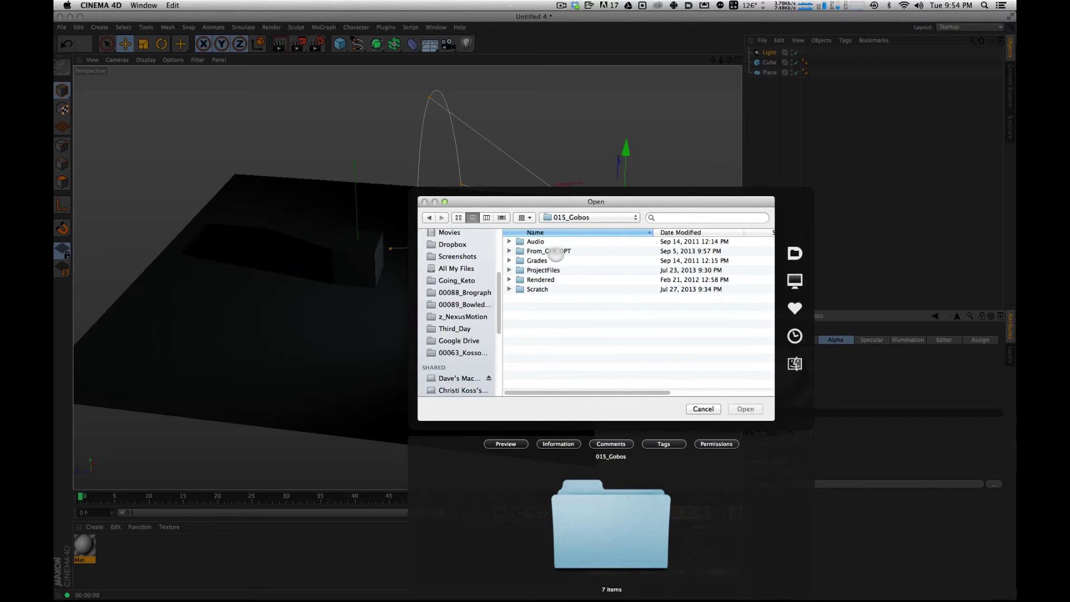
{"action": "double_click", "coordinate": [556, 251]}
{"action": "double_click", "coordinate": [535, 270]}
{"action": "double_click", "coordinate": [536, 251]}
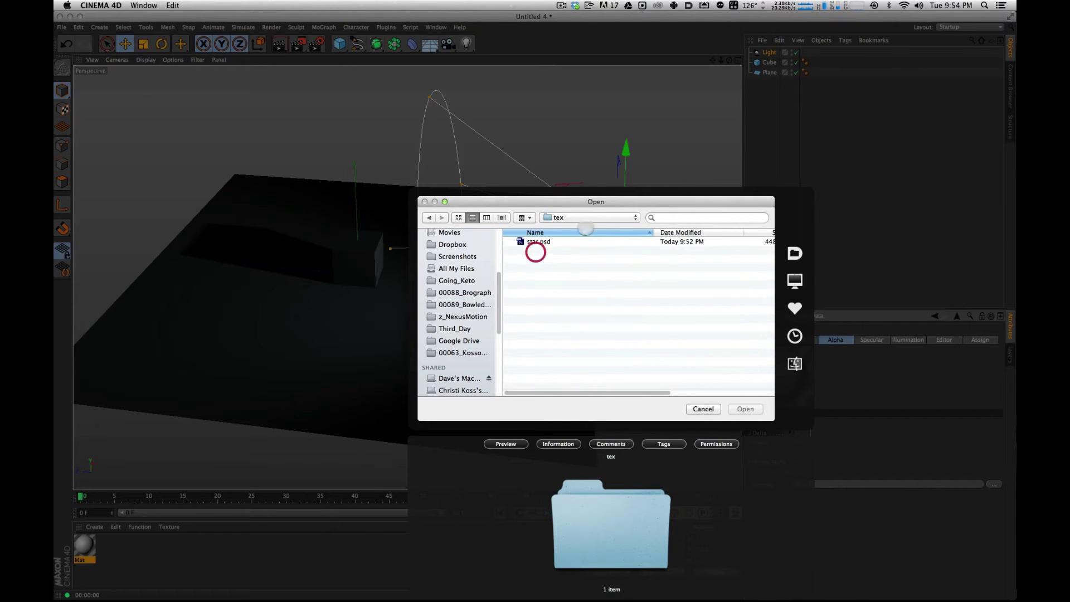
Load star.psd as the alpha texture and copy it into the project location.
{"action": "left_click", "coordinate": [536, 244]}
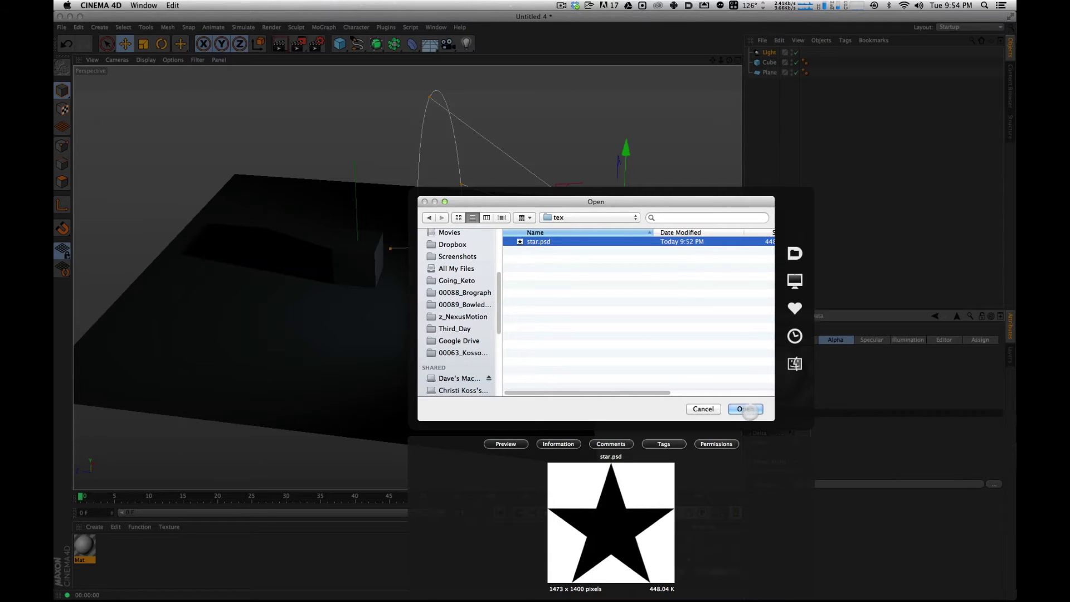
{"action": "left_click", "coordinate": [746, 410]}
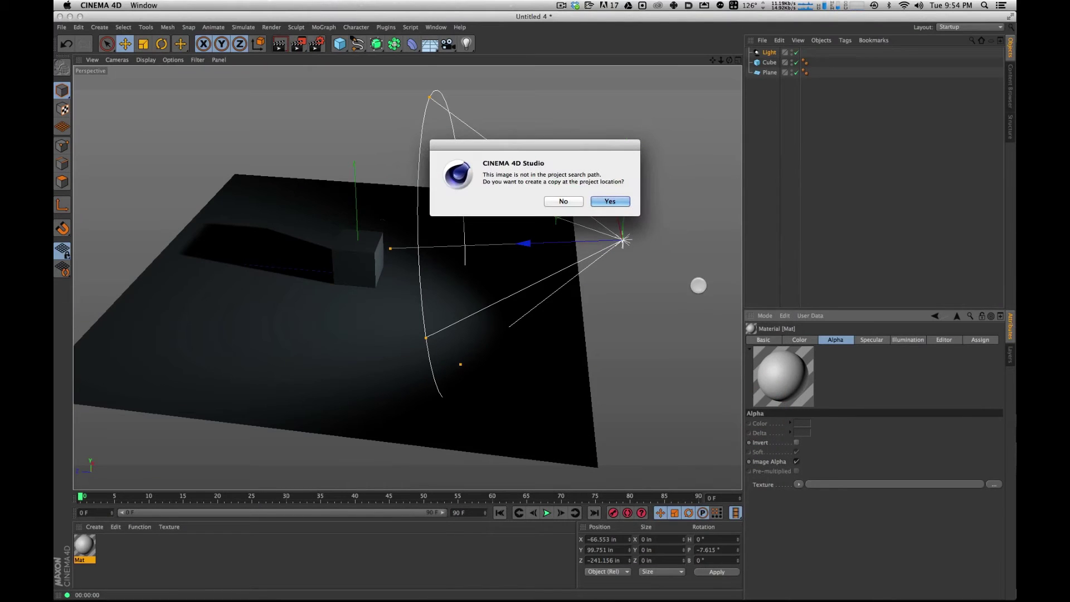
{"action": "left_click", "coordinate": [618, 201]}
Tick Invert on the Mat material's Alpha tab and rotate its preview sphere to check.
{"action": "left_click", "coordinate": [138, 575]}
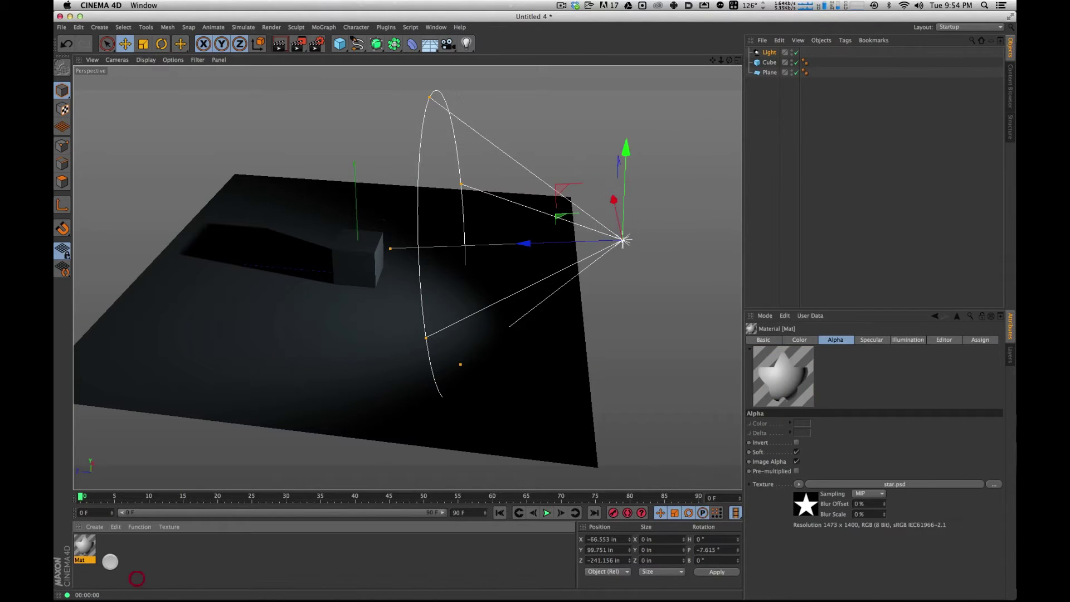
{"action": "left_click", "coordinate": [89, 552]}
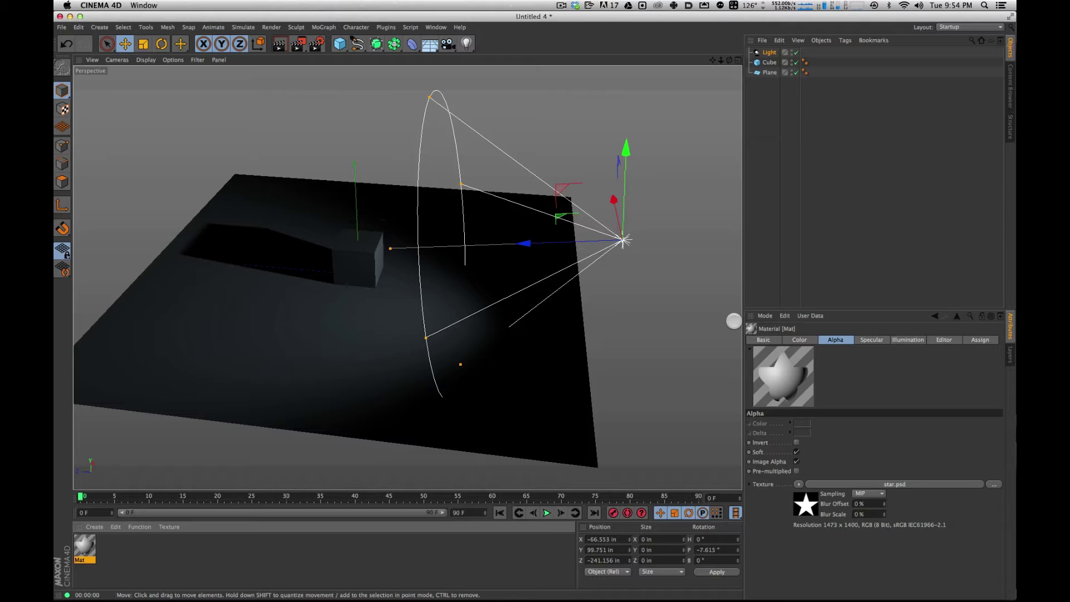
{"action": "left_click", "coordinate": [798, 442]}
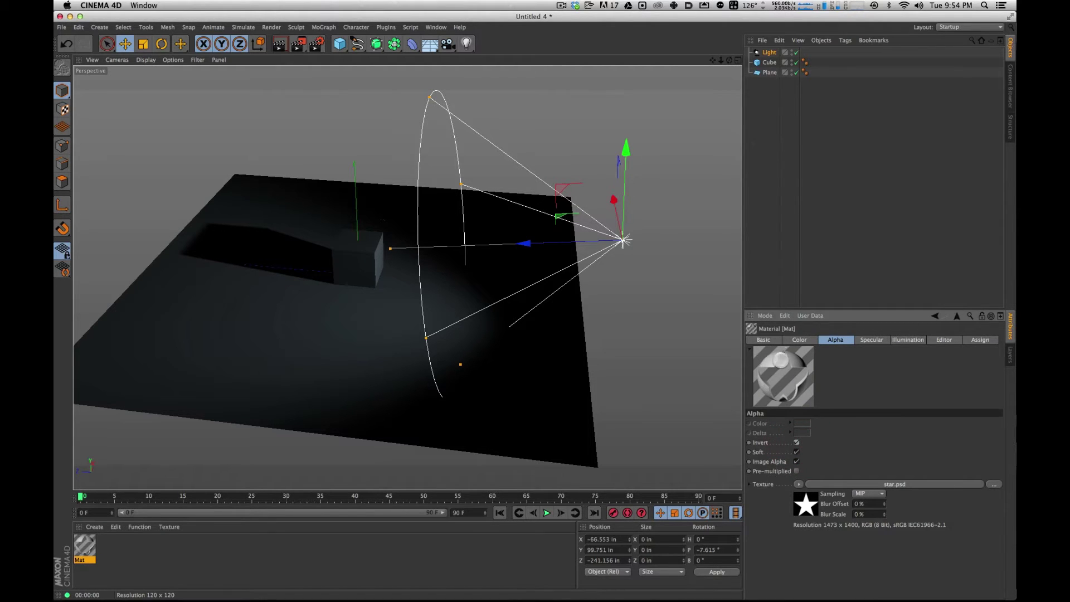
{"action": "left_click_drag", "start_coordinate": [785, 390], "coordinate": [389, 499]}
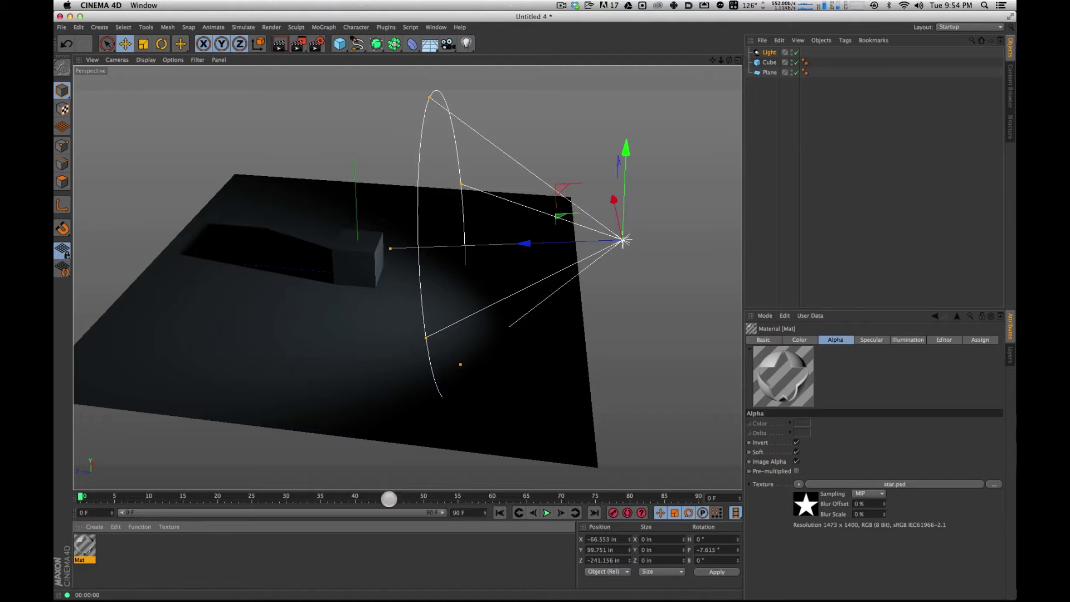
Apply Mat to the Light and stretch an Alt+R interactive render region across the viewport.
{"action": "left_click_drag", "start_coordinate": [765, 48], "coordinate": [770, 55]}
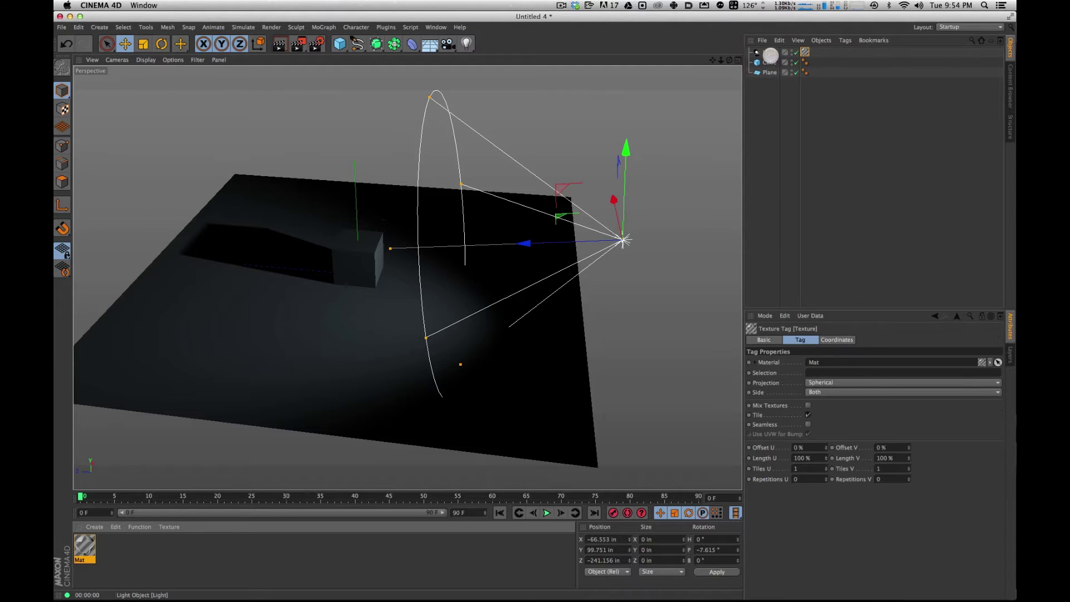
{"action": "key", "text": "alt+r"}
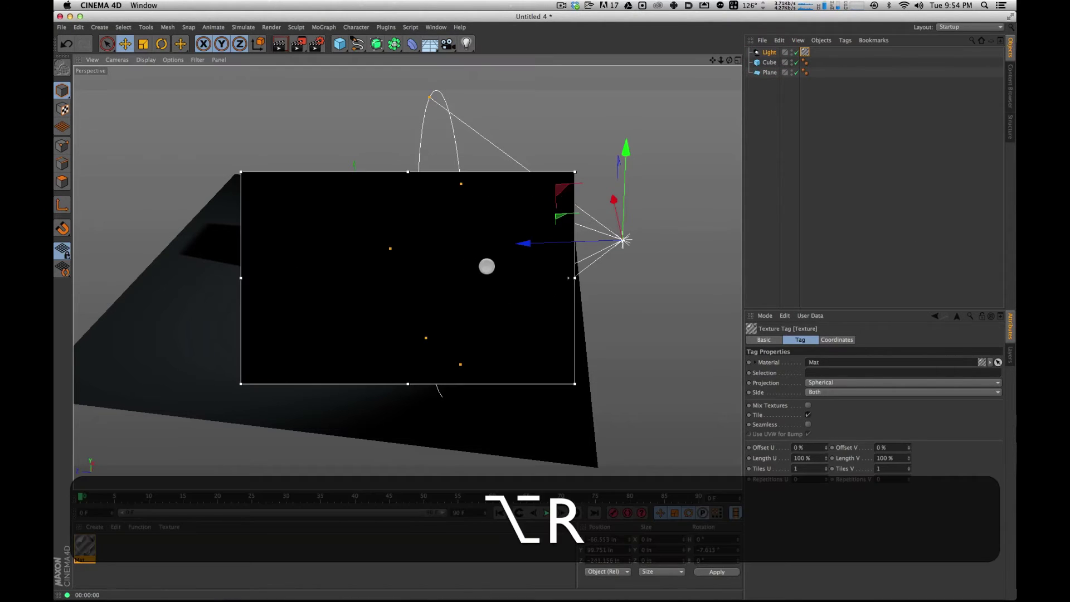
{"action": "left_click_drag", "start_coordinate": [241, 171], "coordinate": [80, 87]}
{"action": "left_click_drag", "start_coordinate": [573, 385], "coordinate": [702, 483]}
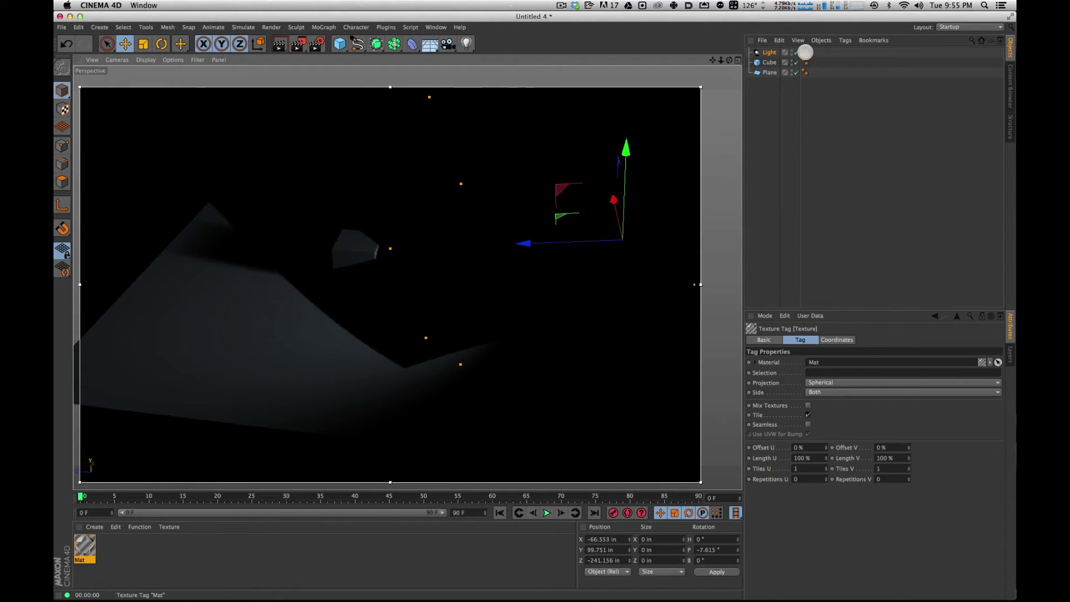
{"action": "left_click", "coordinate": [805, 51]}
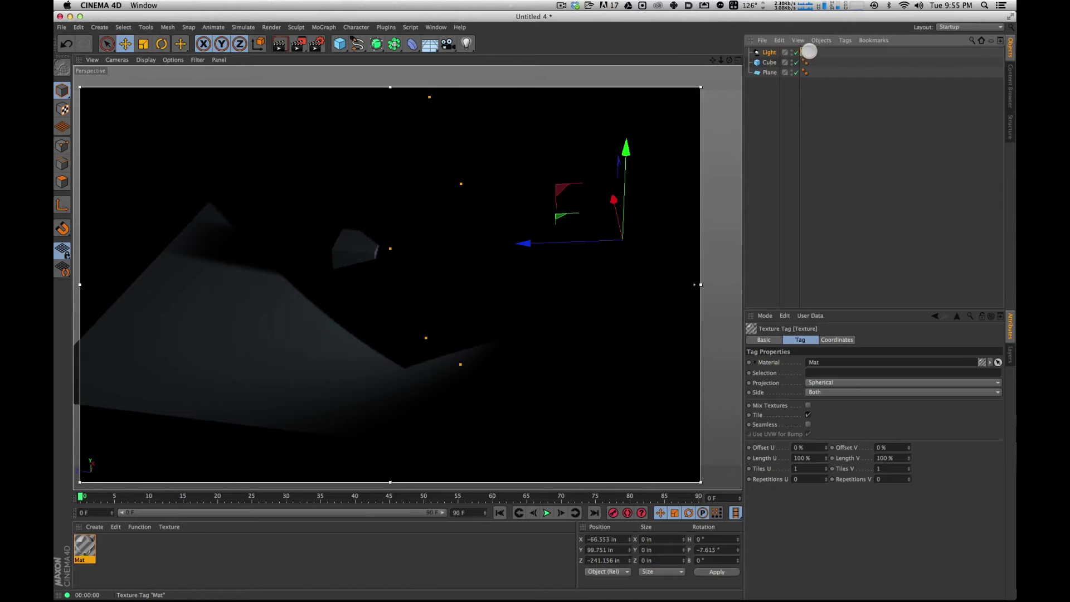
Switch the light's texture tag projection to Flat.
{"action": "left_click", "coordinate": [806, 51]}
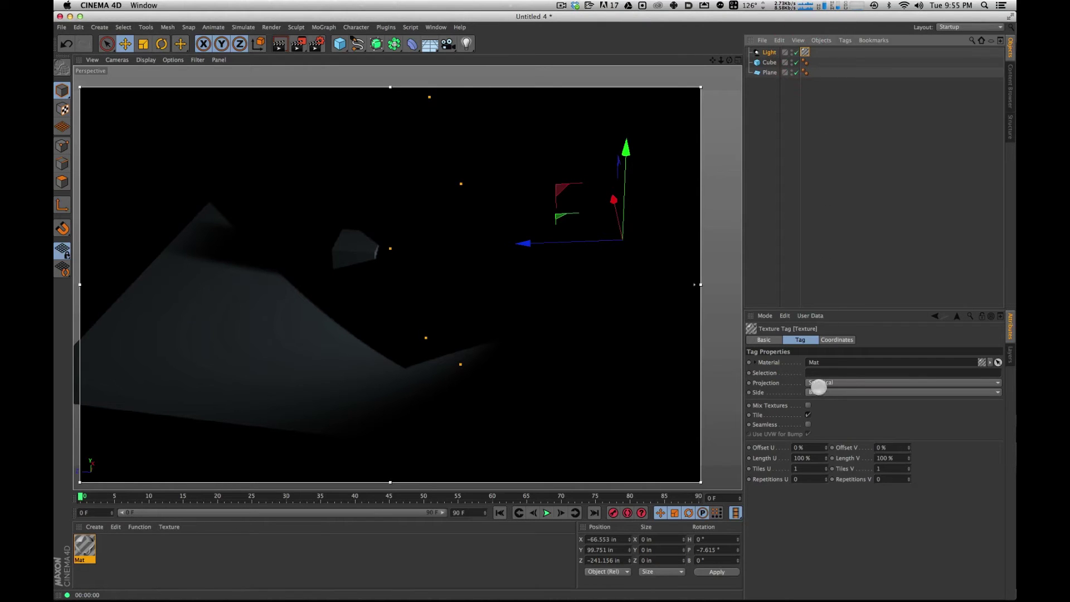
{"action": "left_click", "coordinate": [831, 383]}
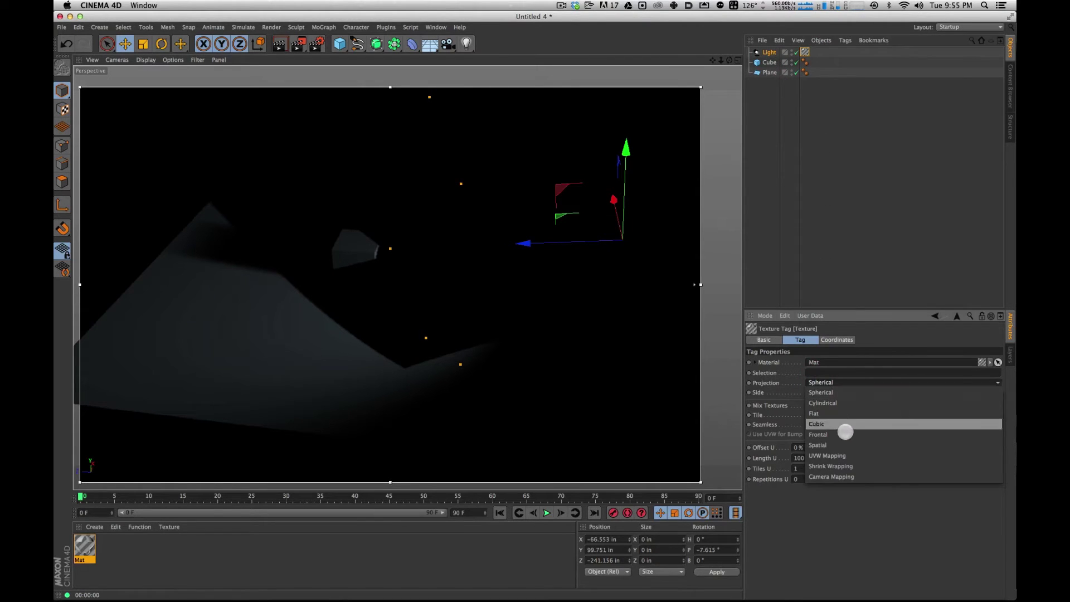
{"action": "left_click", "coordinate": [831, 413]}
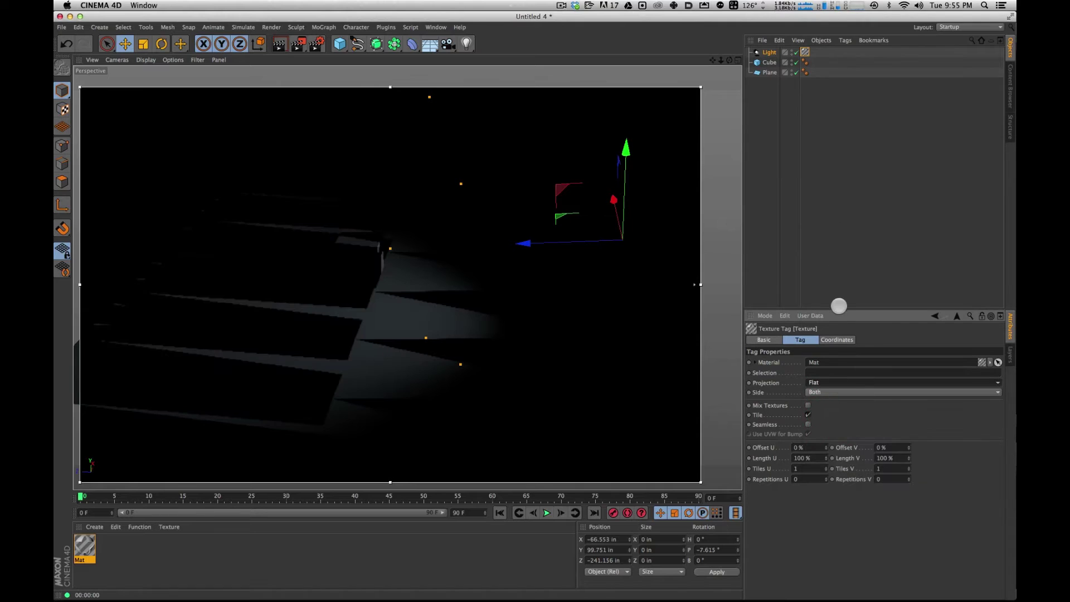
{"action": "left_click_drag", "start_coordinate": [696, 218], "coordinate": [560, 354]}
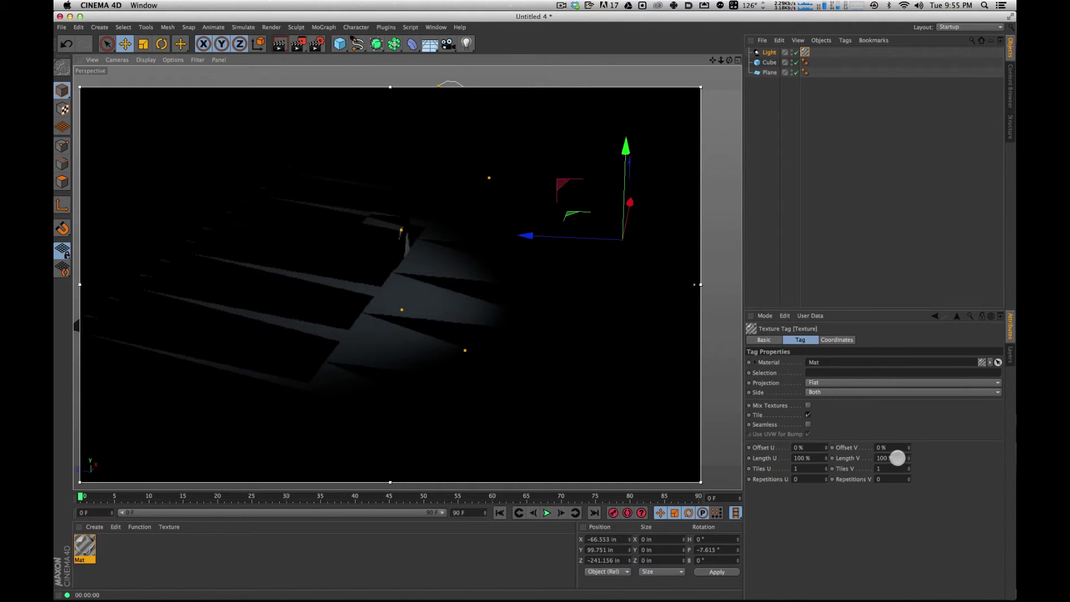
Set the texture's Length V to 50%, then lower it to 10% and nudge it up to 12%.
{"action": "left_click", "coordinate": [897, 460]}
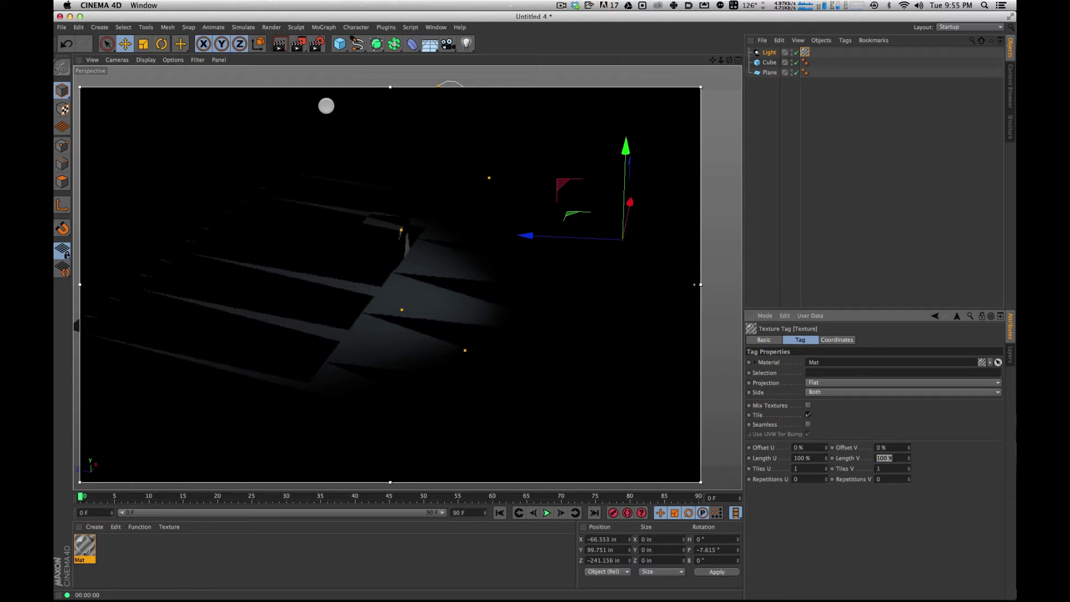
{"action": "type", "text": "50"}
{"action": "key", "text": "Return"}
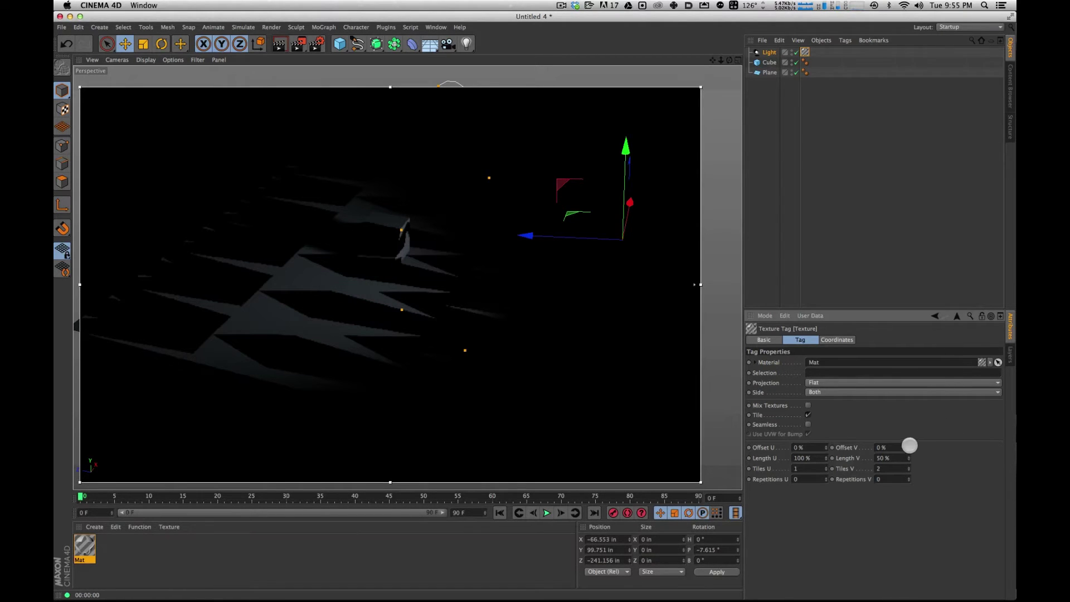
{"action": "left_click_drag", "start_coordinate": [911, 458], "coordinate": [907, 458]}
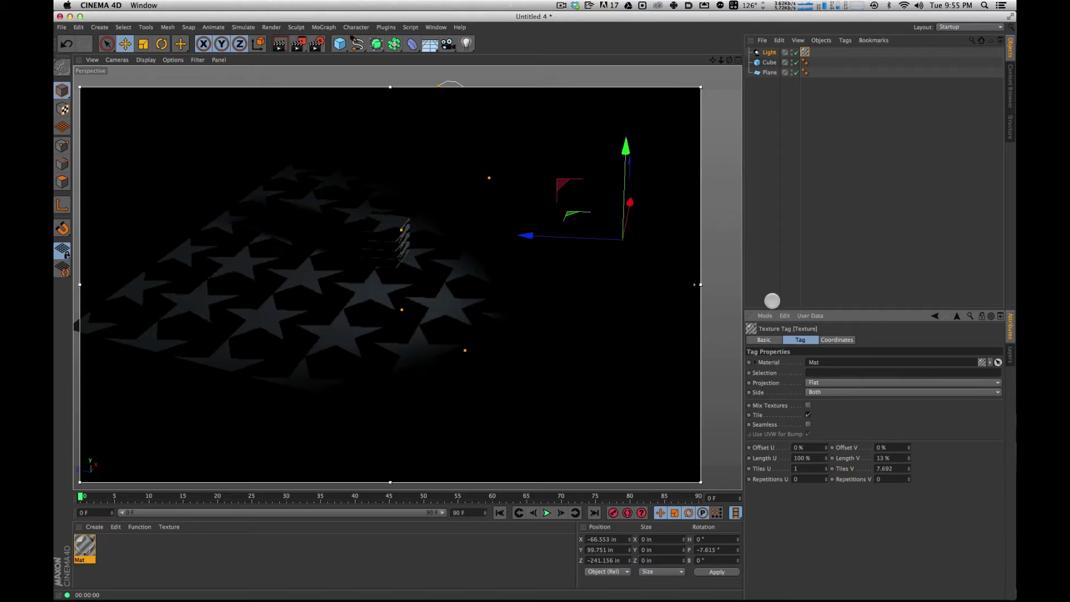
{"action": "type", "text": "10"}
{"action": "key", "text": "Return"}
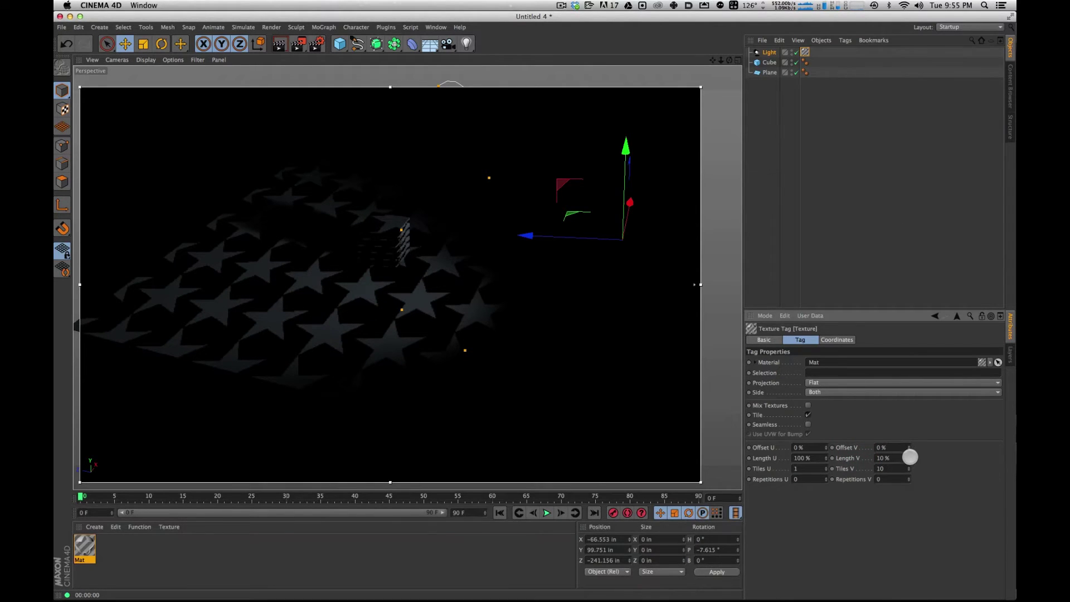
{"action": "left_click", "coordinate": [908, 455]}
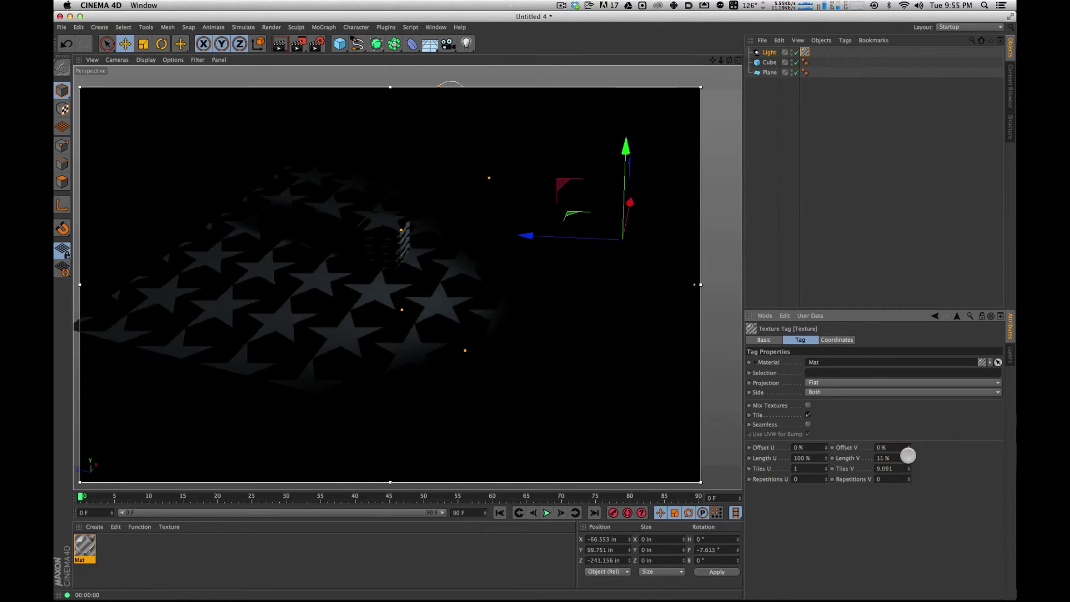
{"action": "left_click", "coordinate": [908, 456]}
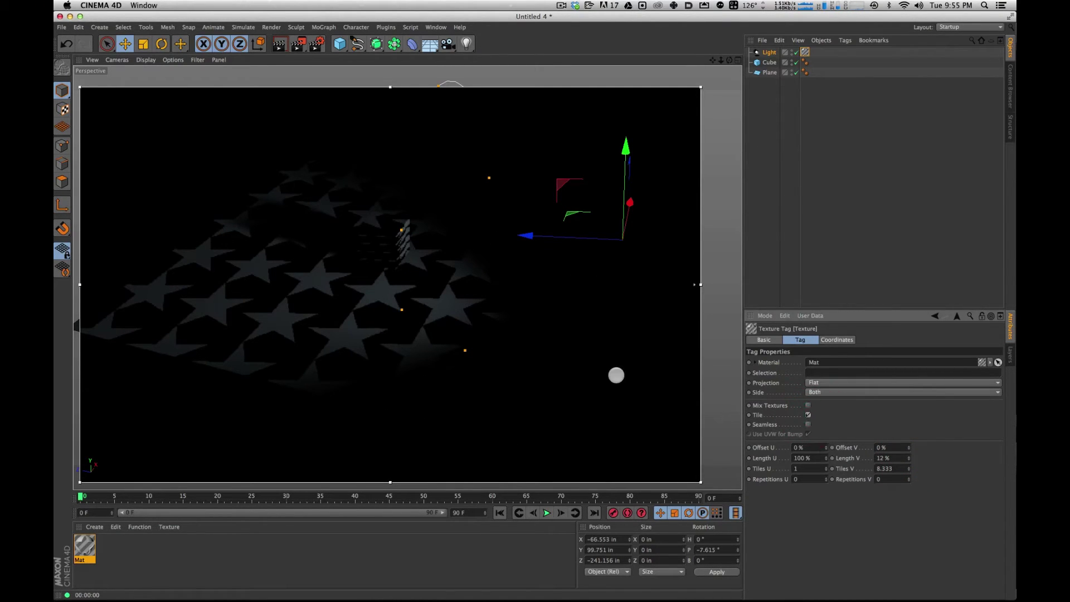
Turn off texture tiling and tilt the spotlight slightly downward.
{"action": "left_click", "coordinate": [807, 415]}
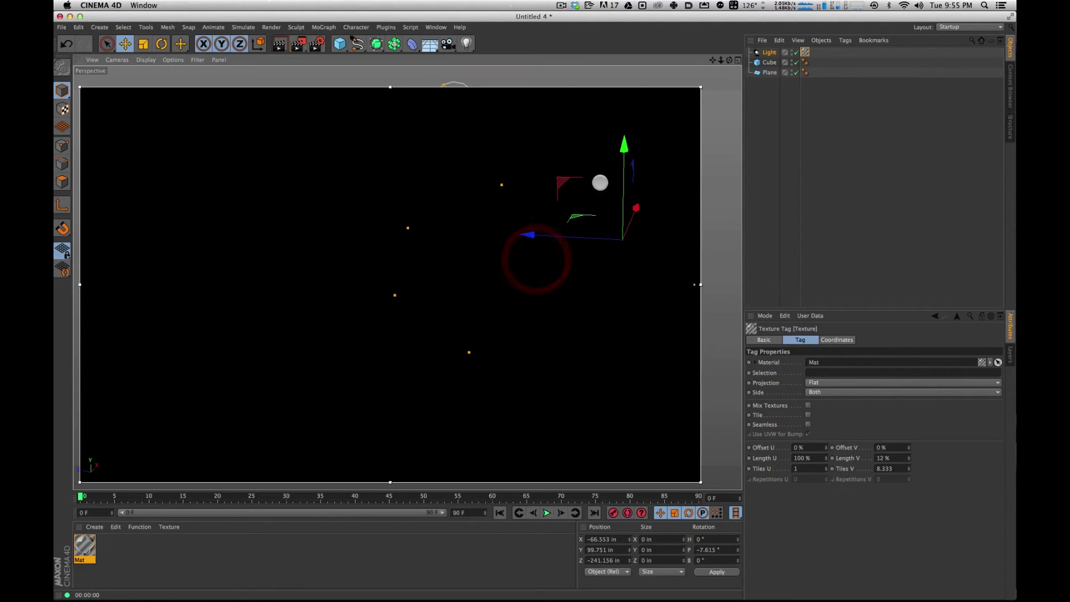
{"action": "key", "text": "r"}
{"action": "left_click_drag", "start_coordinate": [641, 182], "coordinate": [591, 234]}
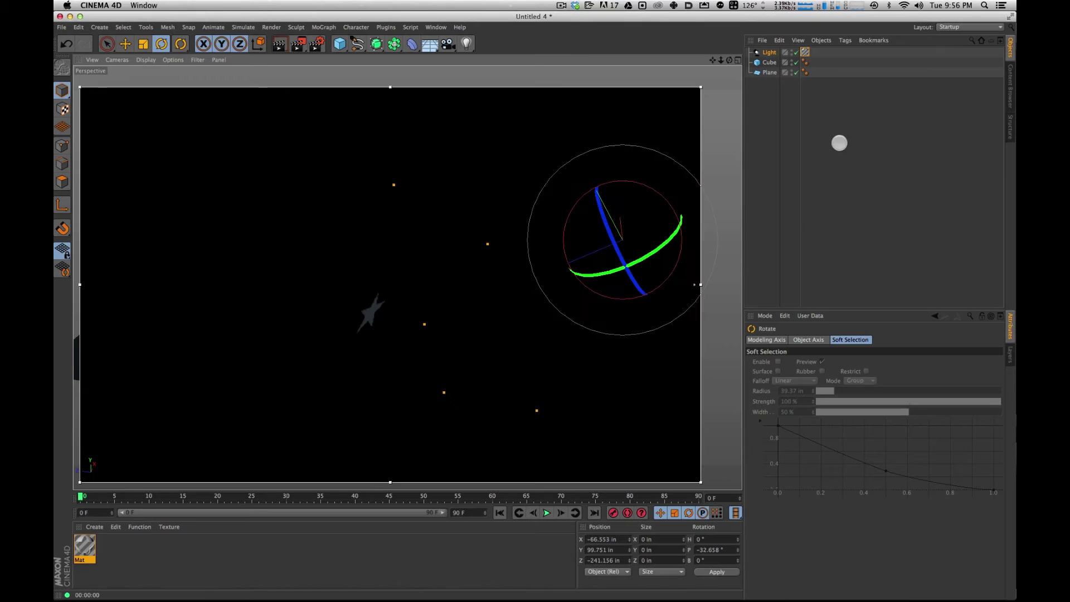
Set the gobo texture's Length V to 50% and preview the star in the render region.
{"action": "left_click", "coordinate": [805, 52]}
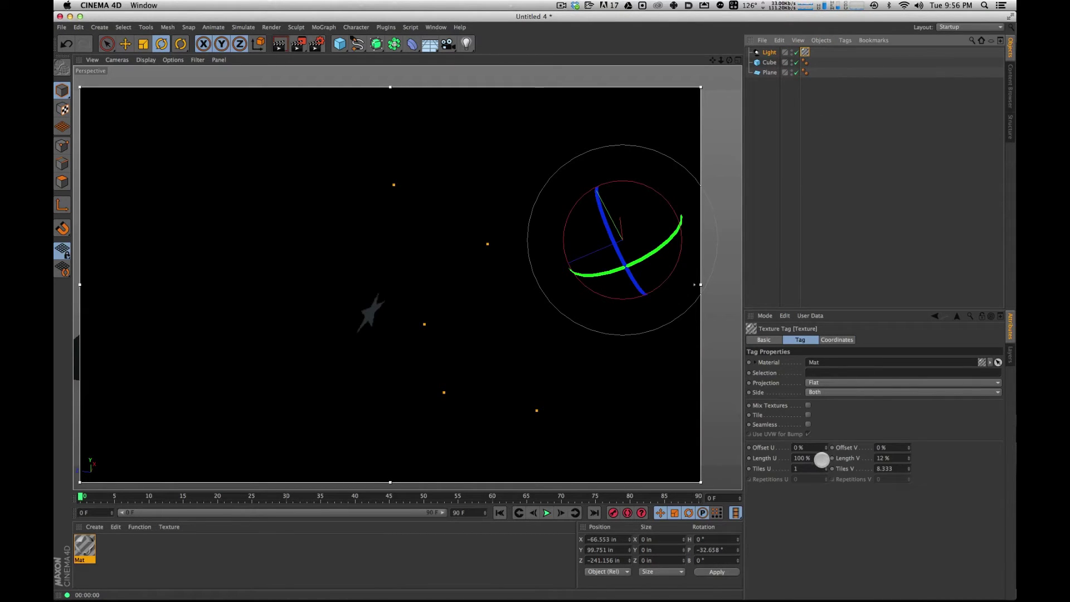
{"action": "double_click", "coordinate": [888, 457]}
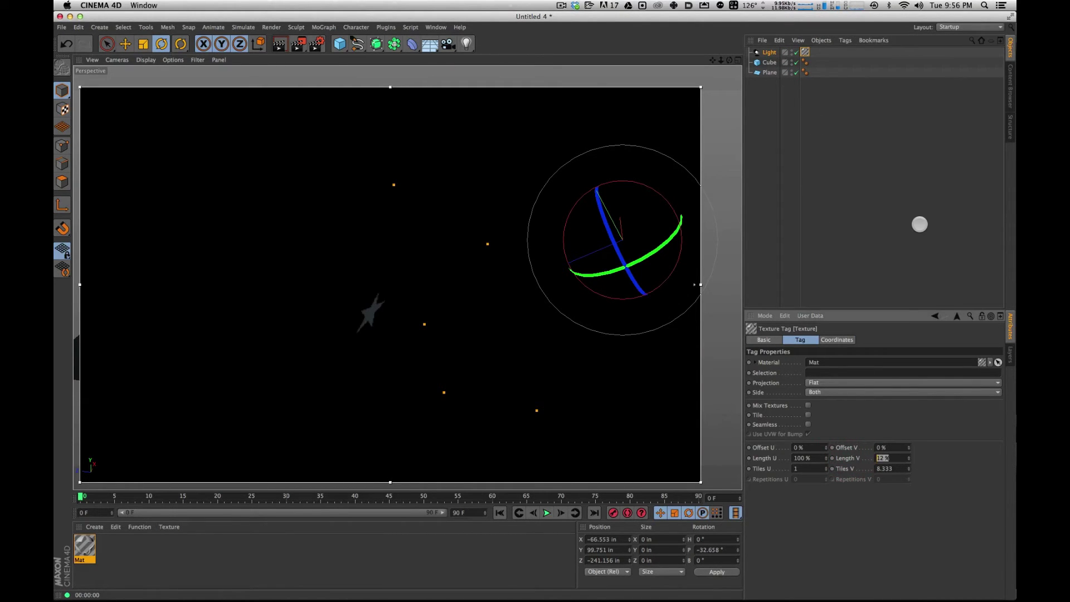
{"action": "type", "text": "50"}
{"action": "key", "text": "Return"}
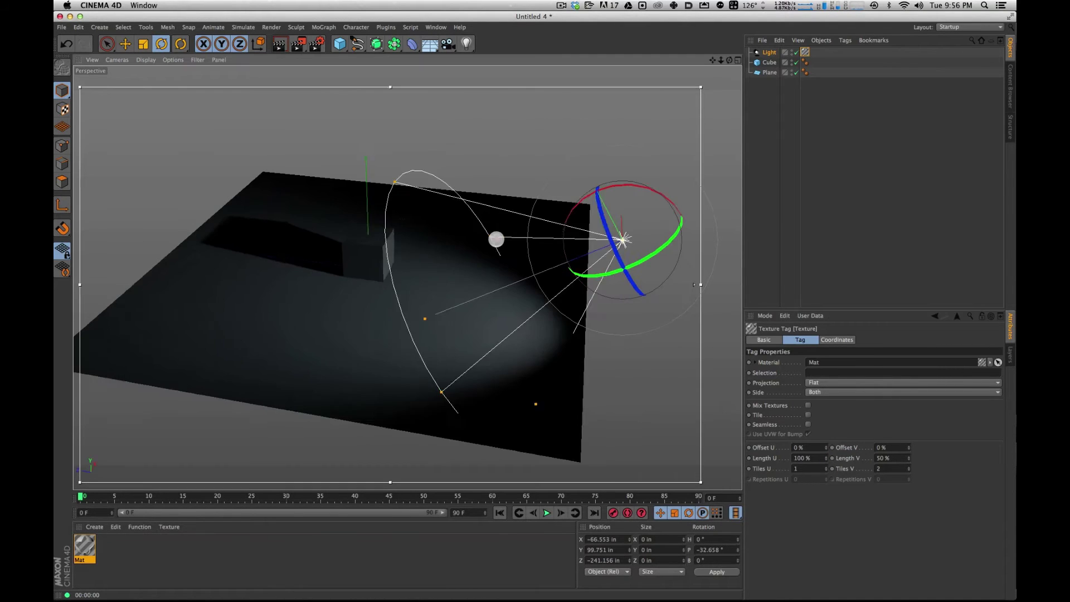
{"action": "key", "text": "super+r"}
{"action": "key", "text": "super+r"}
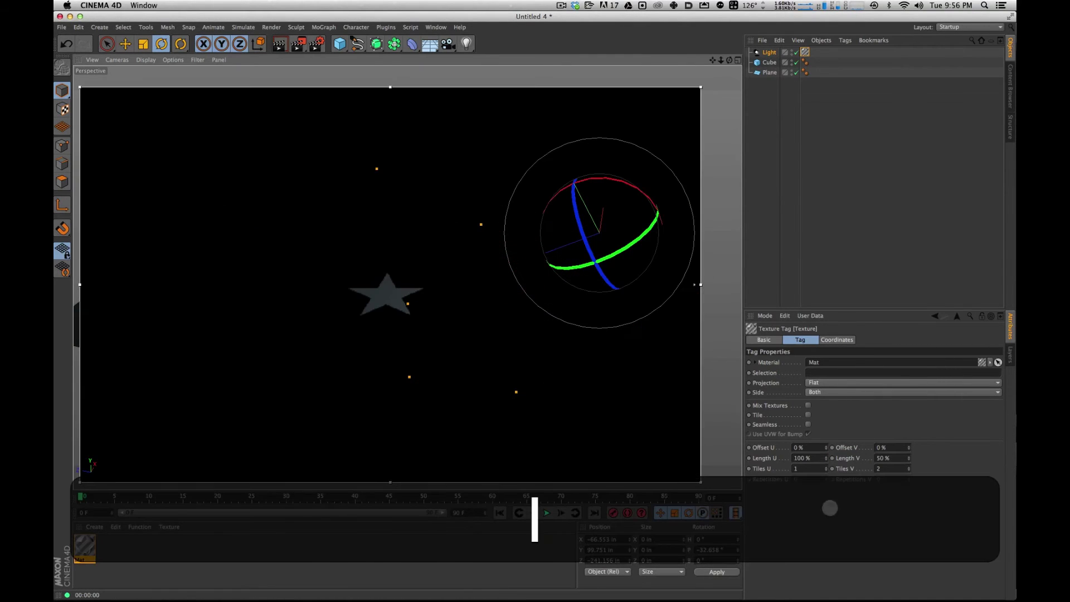
{"action": "left_click_drag", "start_coordinate": [473, 274], "coordinate": [443, 256]}
{"action": "key", "text": "super+r"}
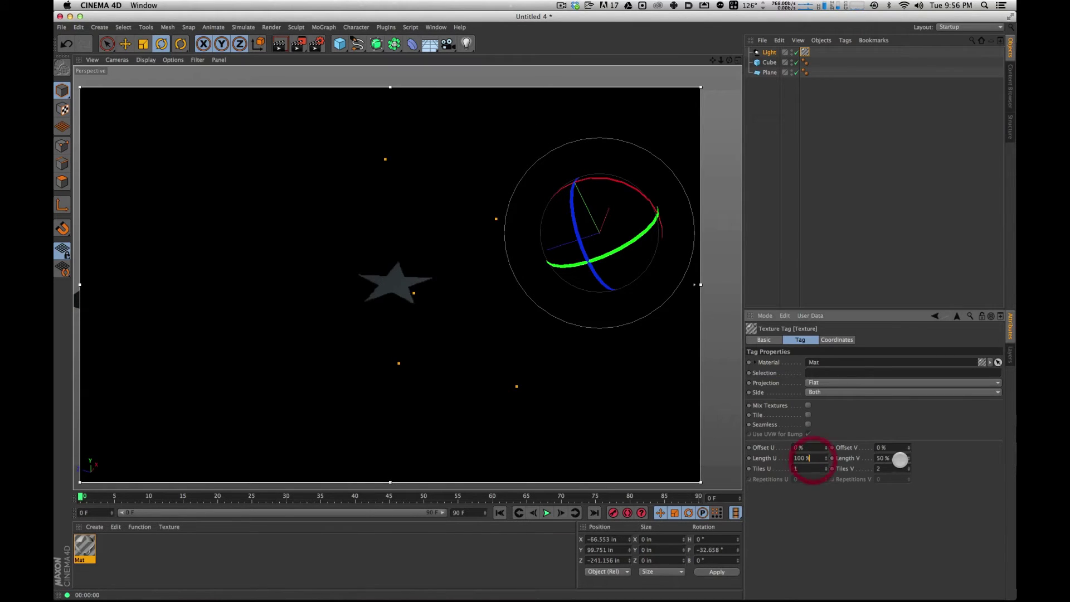
{"action": "left_click", "coordinate": [844, 167]}
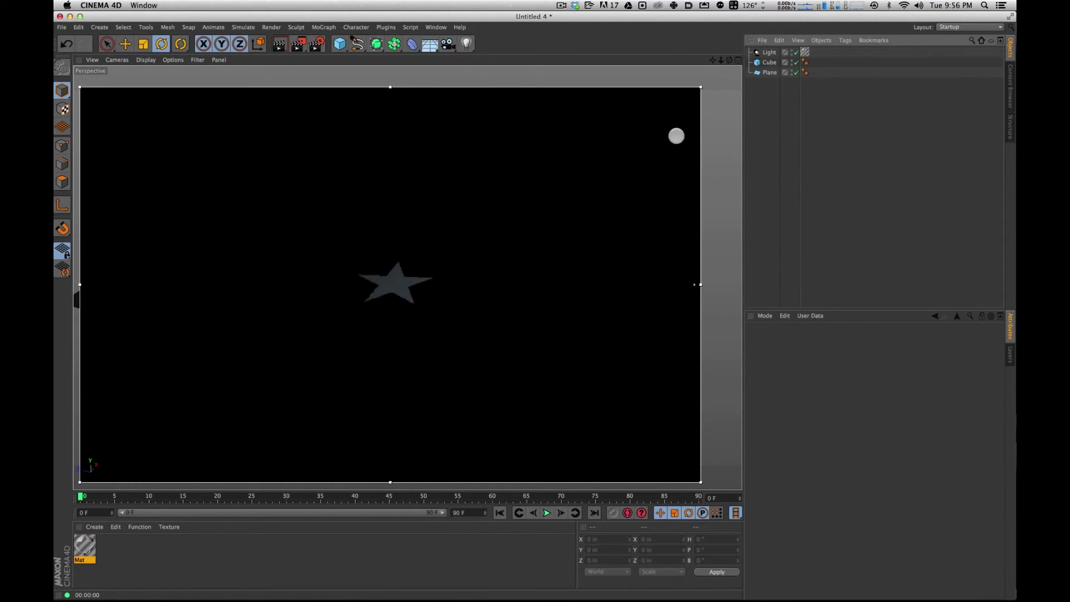
Tilt the spotlight to about -24.1° pitch to re-aim the star.
{"action": "key", "text": "super+r"}
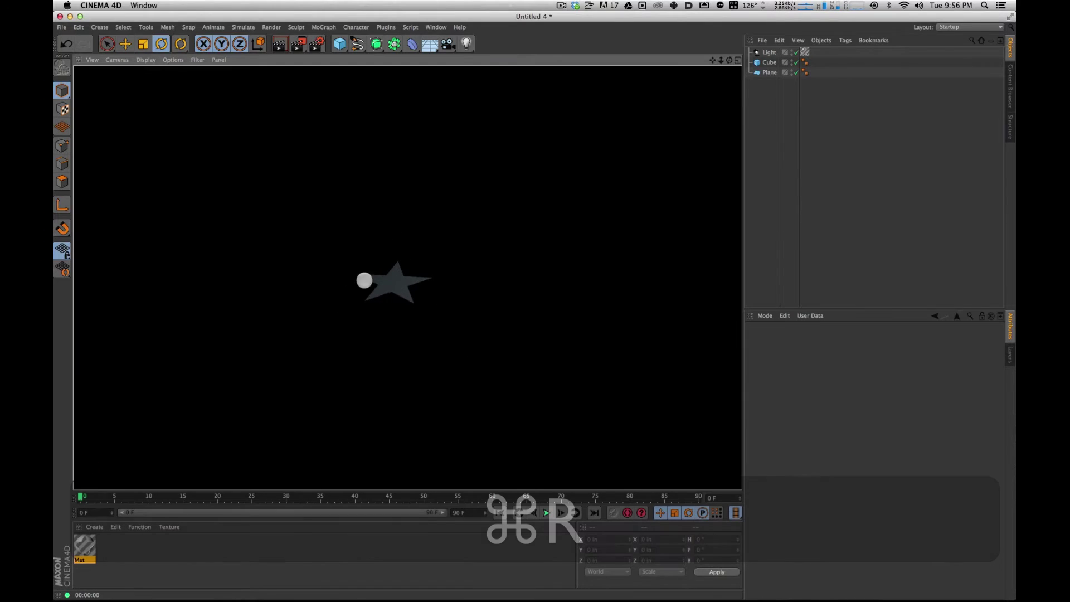
{"action": "left_click", "coordinate": [912, 146]}
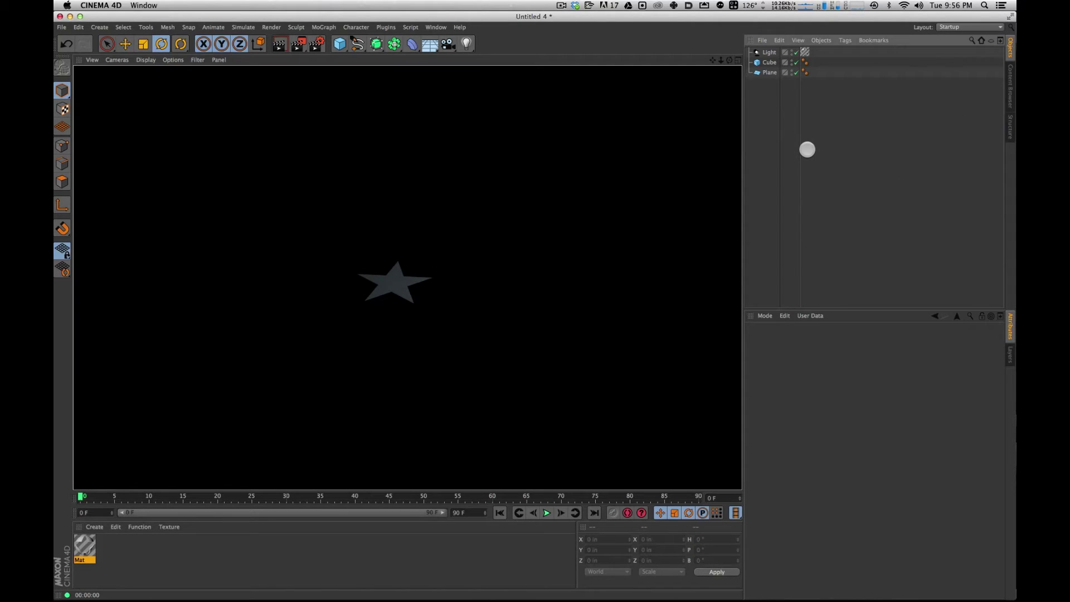
{"action": "left_click", "coordinate": [769, 52]}
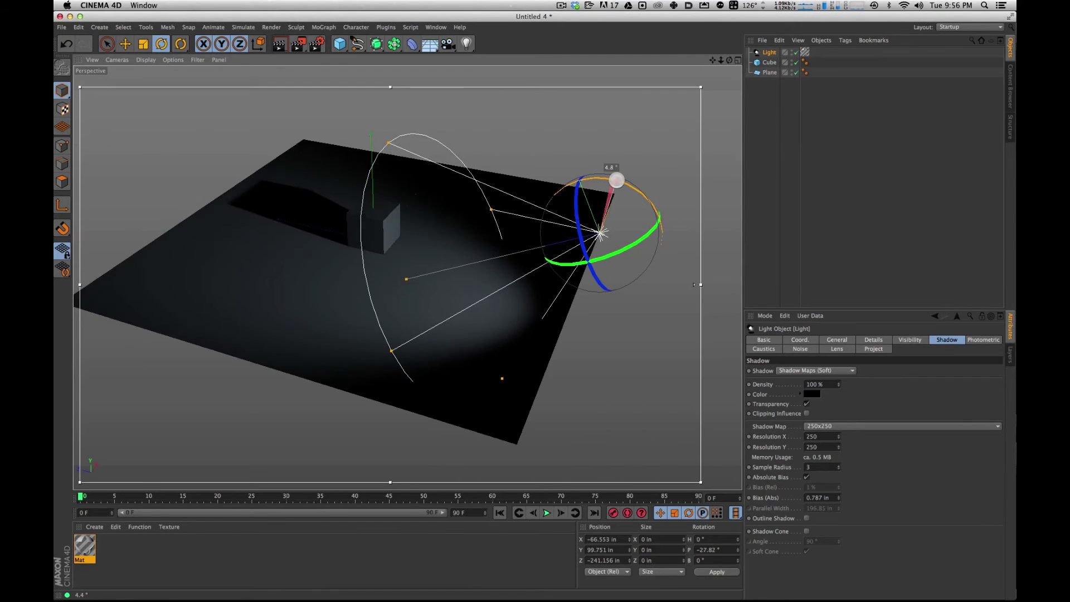
{"action": "left_click_drag", "start_coordinate": [610, 176], "coordinate": [631, 154]}
Move the spotlight higher and farther back to shift the star on the plane.
{"action": "key", "text": "e"}
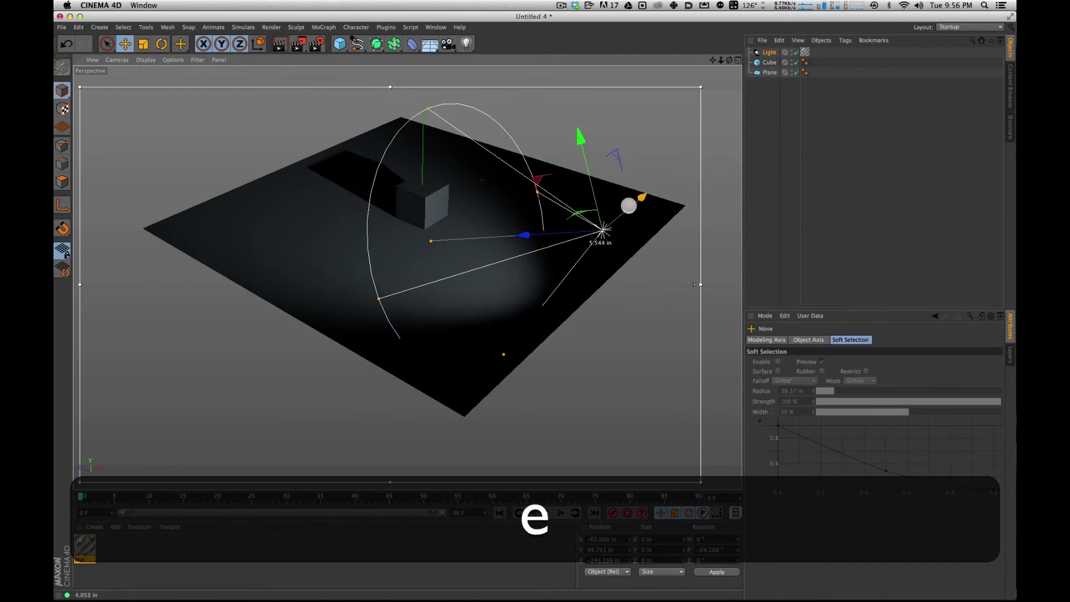
{"action": "left_click_drag", "start_coordinate": [625, 206], "coordinate": [631, 264]}
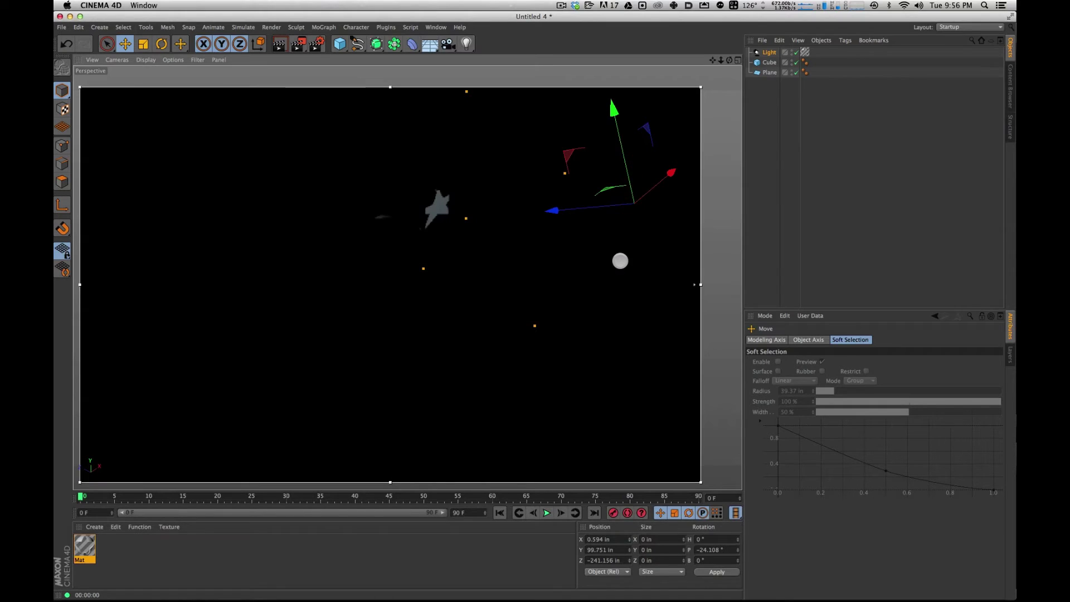
{"action": "left_click_drag", "start_coordinate": [555, 213], "coordinate": [638, 199]}
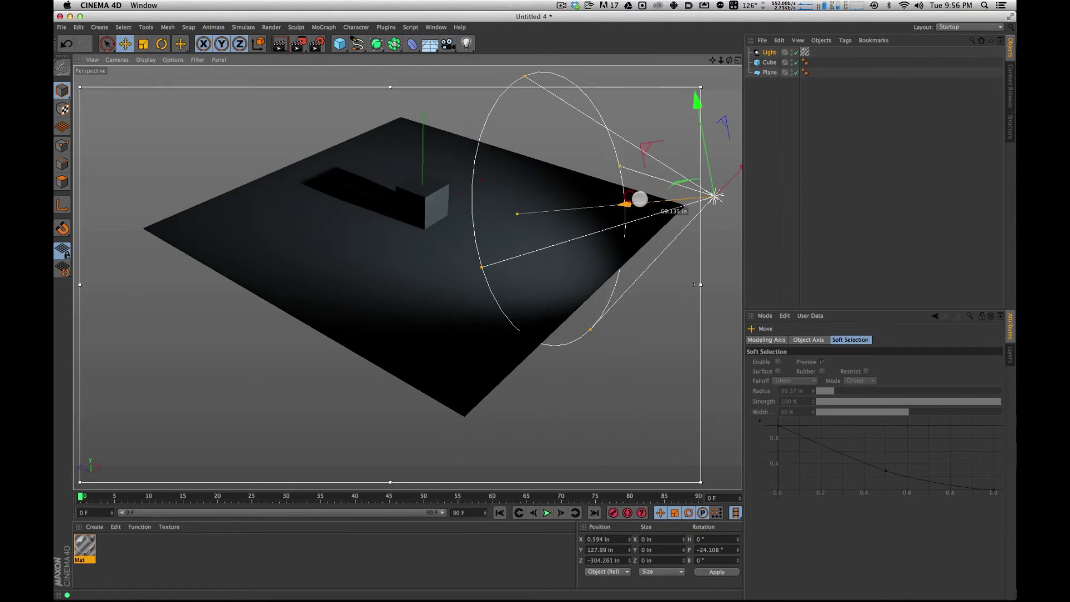
{"action": "left_click", "coordinate": [810, 111]}
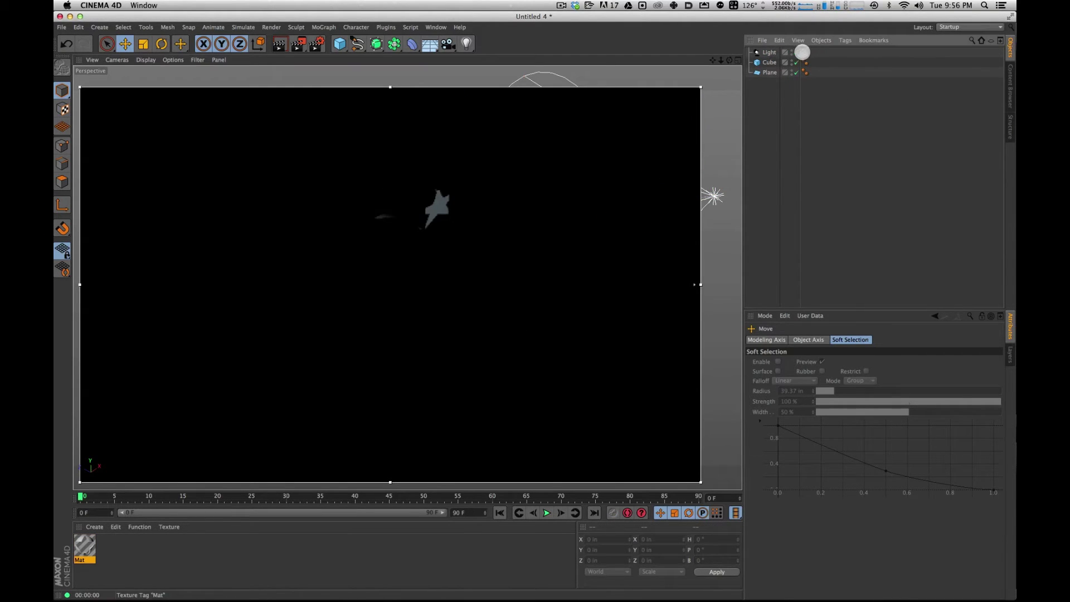
Set the gobo texture's Length U to 200%, giving Length V 100% and Tiles U 0.5.
{"action": "left_click", "coordinate": [805, 52]}
{"action": "left_click", "coordinate": [765, 458]}
{"action": "left_click", "coordinate": [763, 448]}
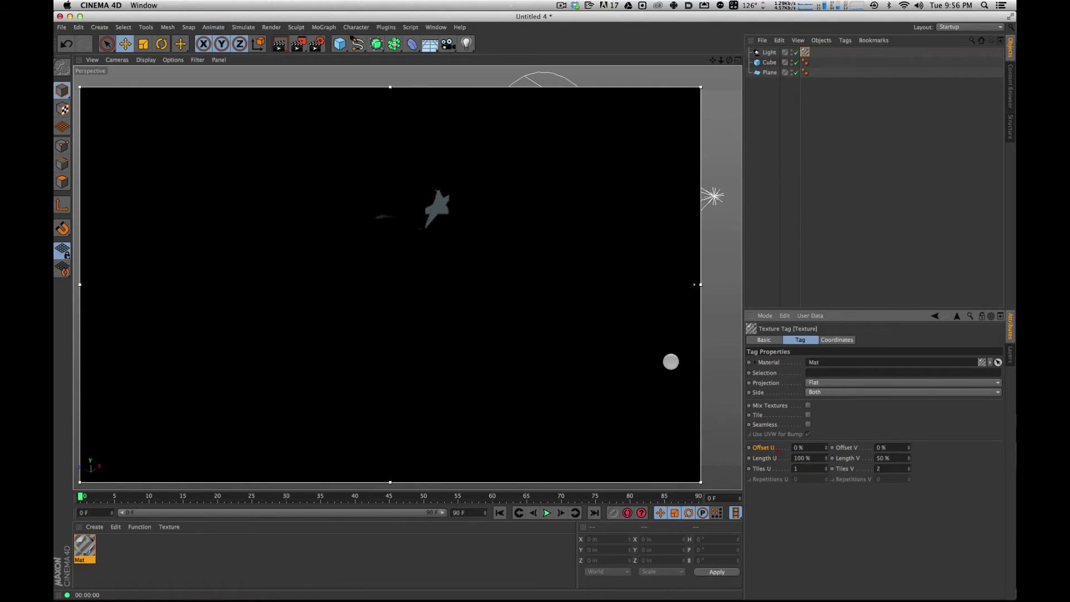
{"action": "key", "text": "super+a"}
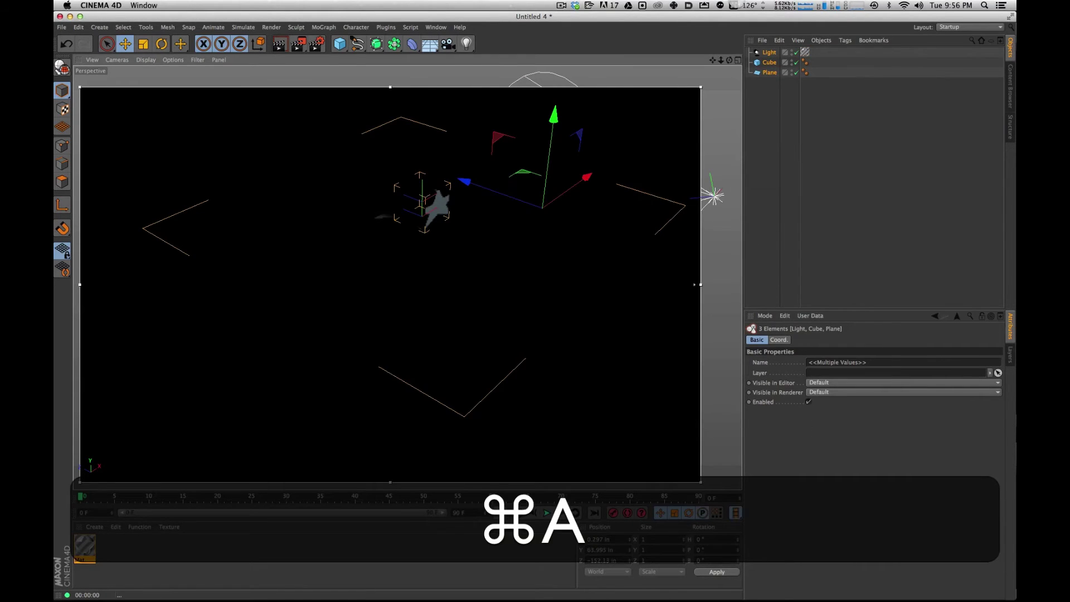
{"action": "left_click", "coordinate": [804, 52]}
{"action": "left_click", "coordinate": [800, 458]}
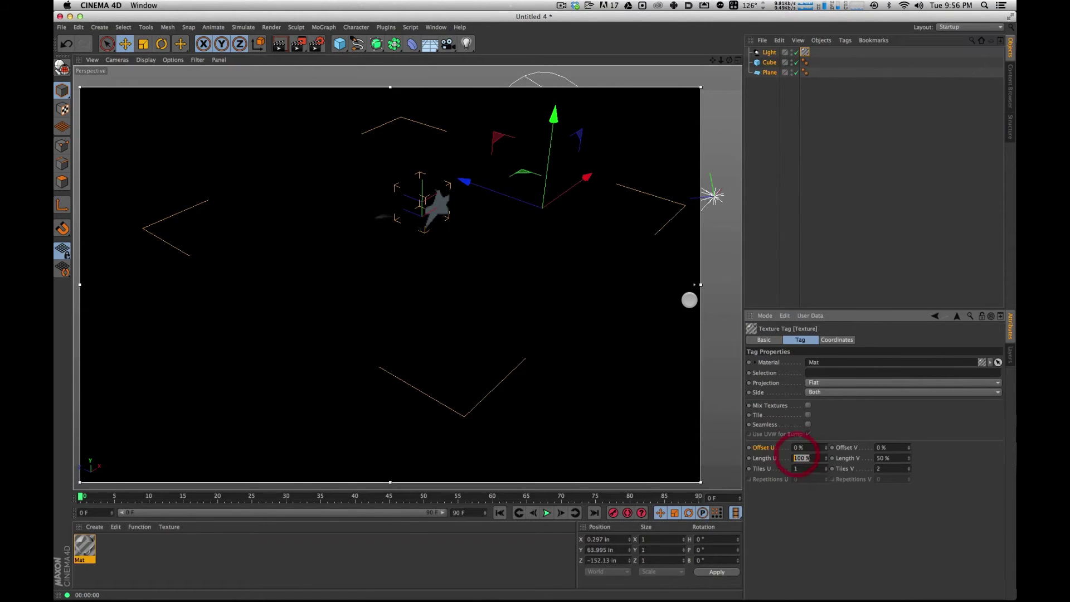
{"action": "type", "text": "200"}
{"action": "key", "text": "Tab"}
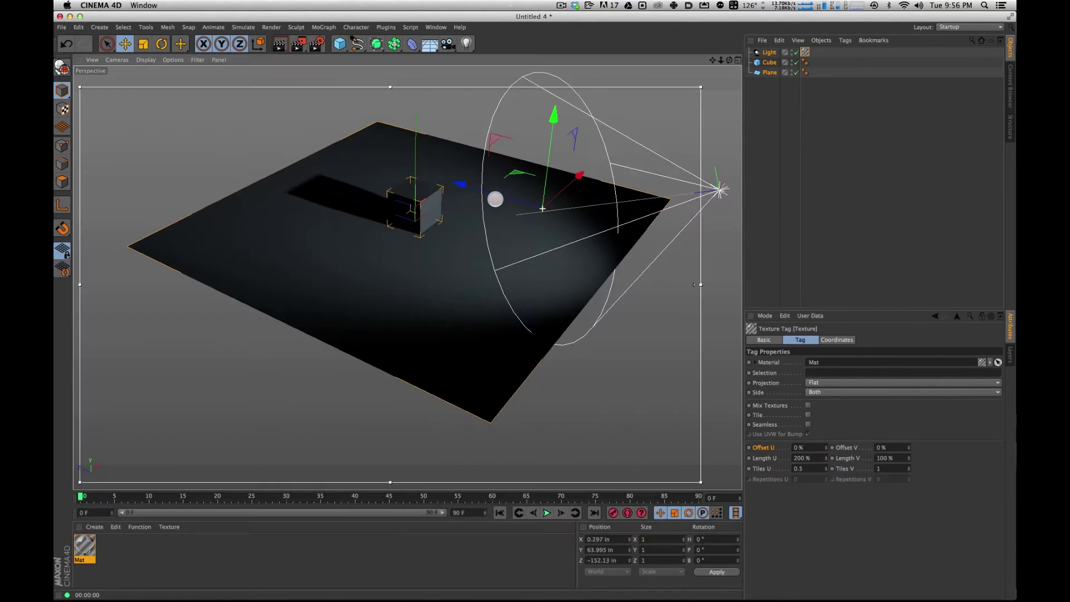
{"action": "left_click", "coordinate": [513, 188]}
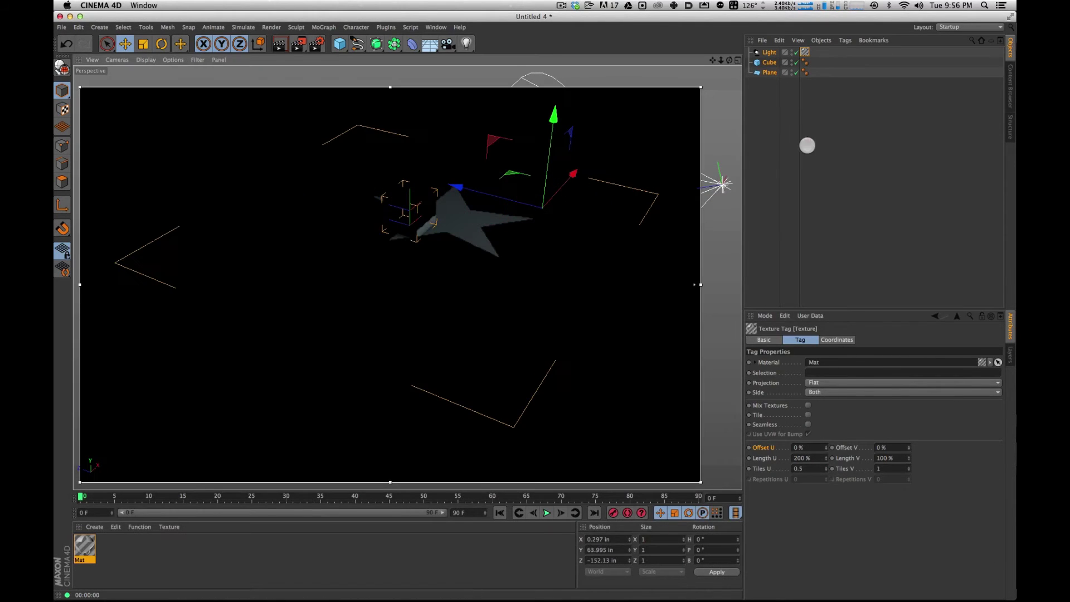
{"action": "left_click", "coordinate": [807, 145]}
{"action": "left_click", "coordinate": [768, 52]}
Rotate the spotlight to about -22.4° pitch, then close the interactive render region.
{"action": "key", "text": "r"}
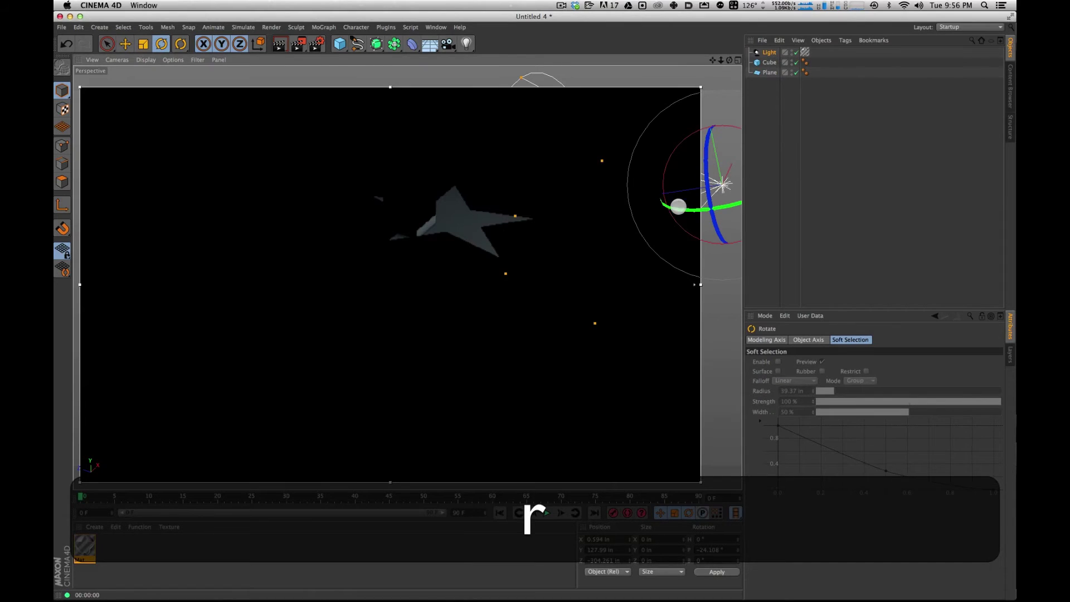
{"action": "mouse_move", "coordinate": [678, 207]}
{"action": "left_mouse_down"}
{"action": "mouse_move", "coordinate": [689, 206]}
{"action": "mouse_move", "coordinate": [681, 222]}
{"action": "left_mouse_up"}
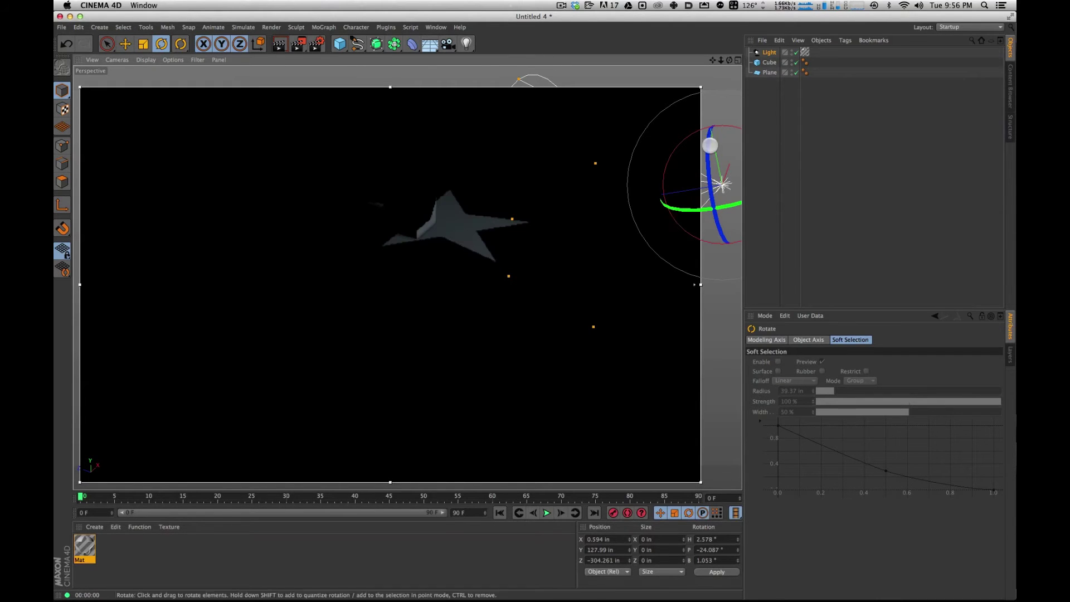
{"action": "left_click_drag", "start_coordinate": [684, 134], "coordinate": [664, 159]}
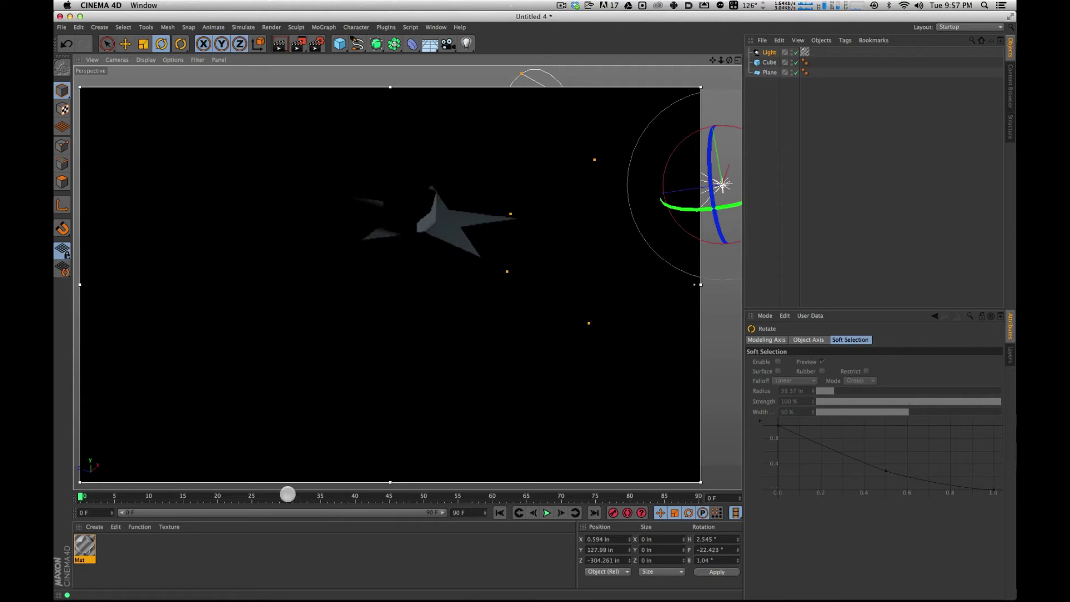
{"action": "left_click", "coordinate": [258, 571]}
{"action": "key", "text": "alt+r"}
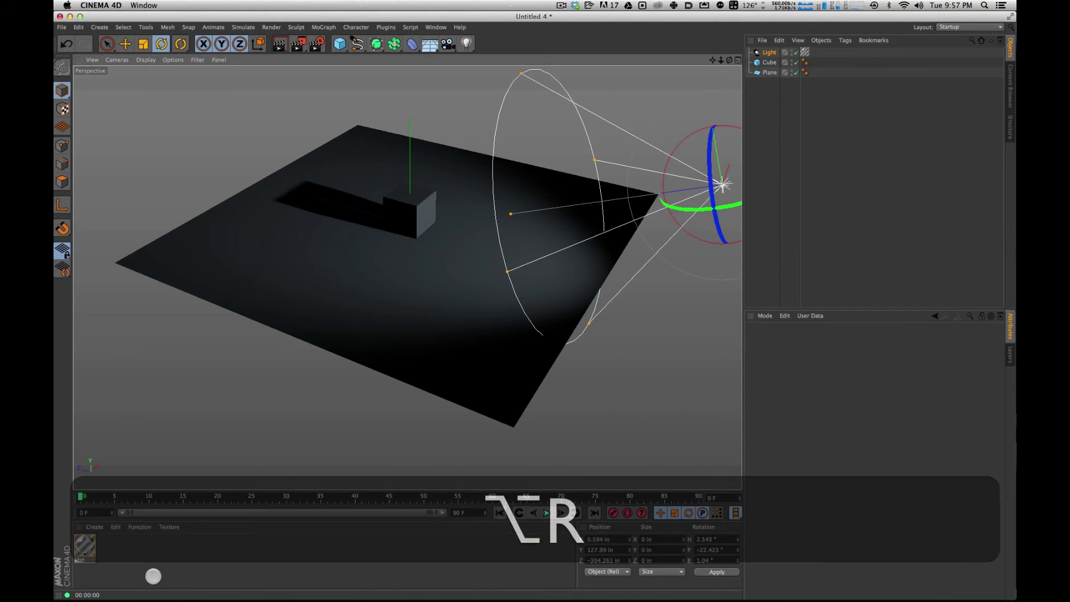
Create a second material, Mat.1, and select it for editing.
{"action": "left_click", "coordinate": [166, 562]}
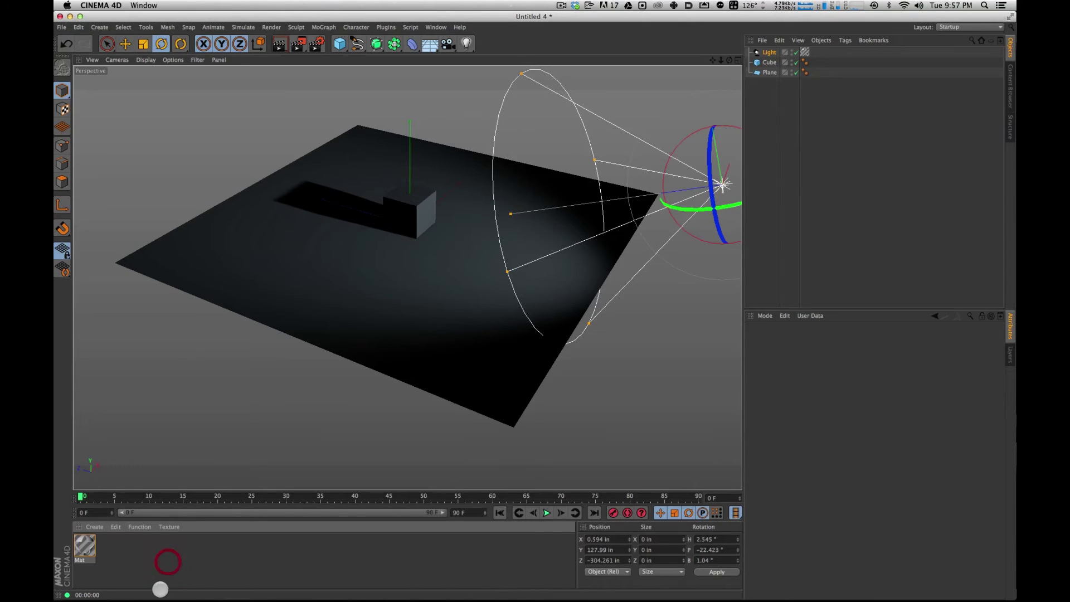
{"action": "left_click", "coordinate": [135, 560]}
{"action": "double_click", "coordinate": [135, 562]}
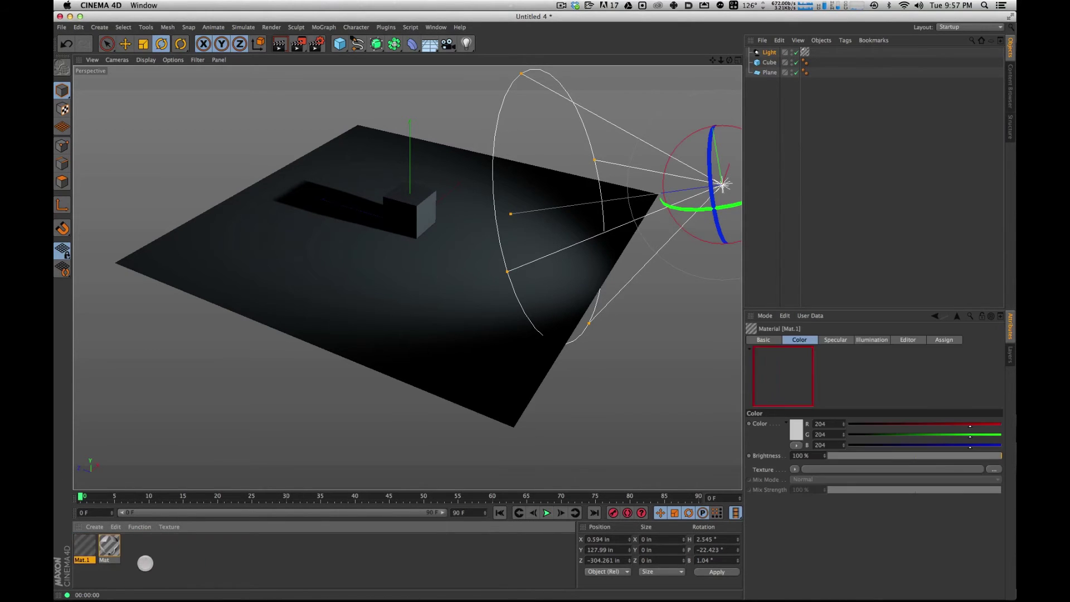
{"action": "left_click", "coordinate": [106, 549]}
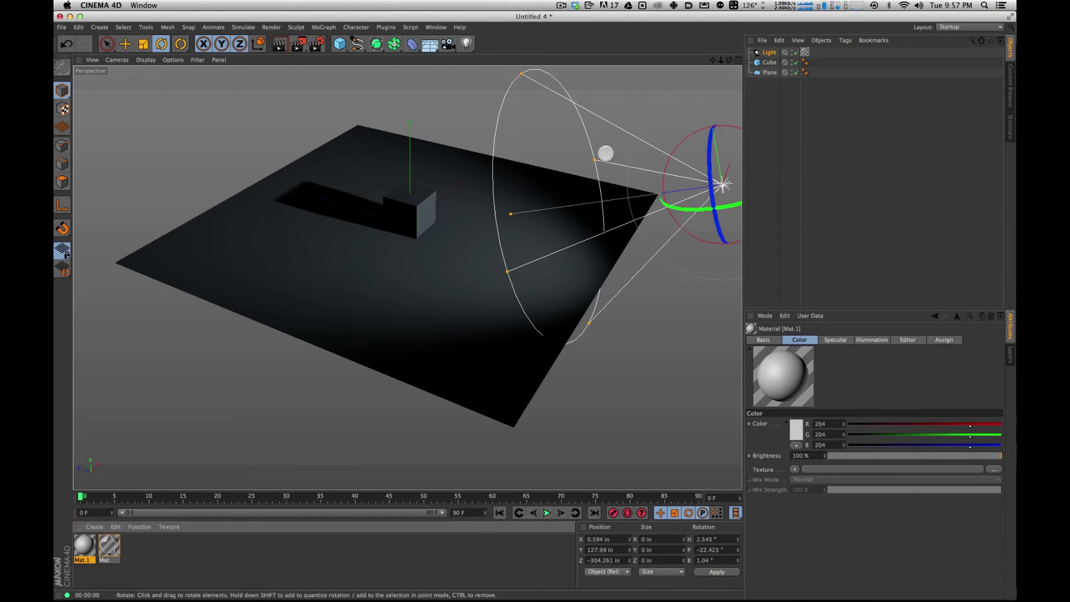
{"action": "left_click", "coordinate": [848, 85]}
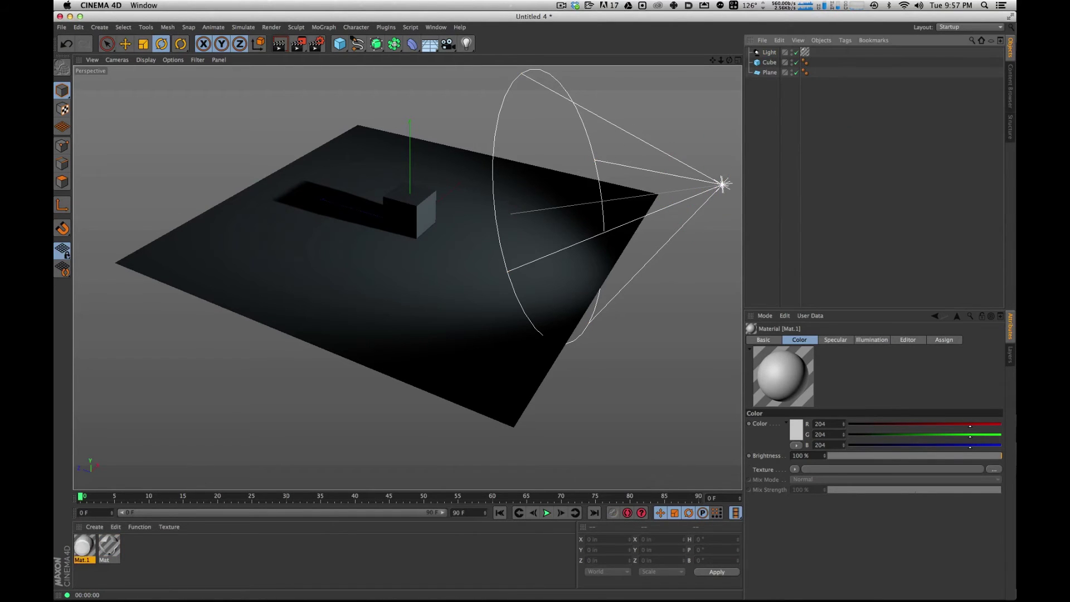
{"action": "left_click", "coordinate": [87, 549]}
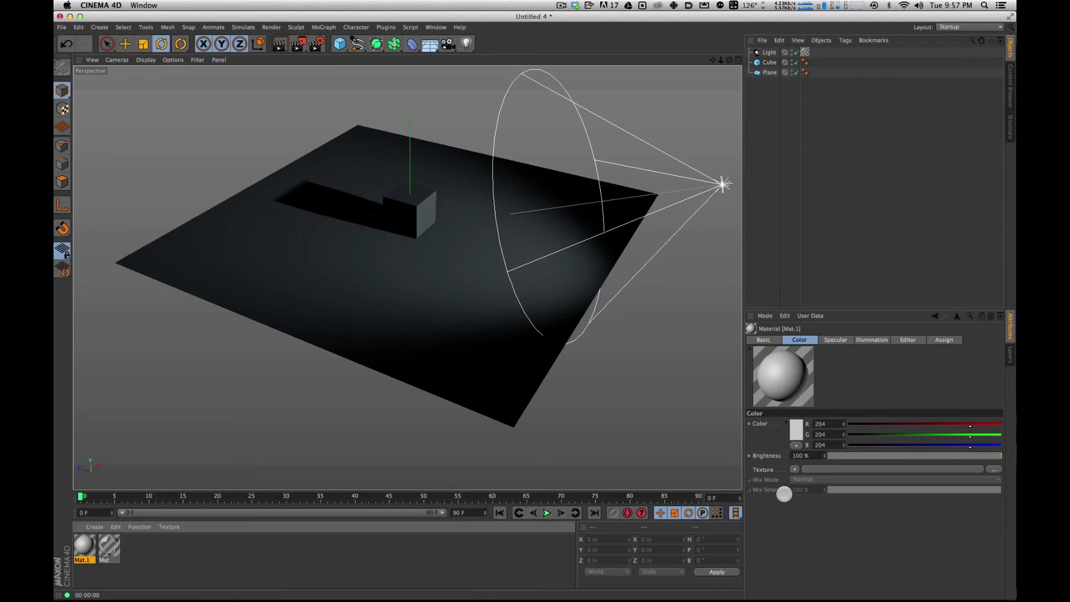
Load a Surfaces > Tiles shader into Mat.1's Color texture and open its settings.
{"action": "left_click", "coordinate": [792, 469]}
{"action": "mouse_move", "coordinate": [834, 446]}
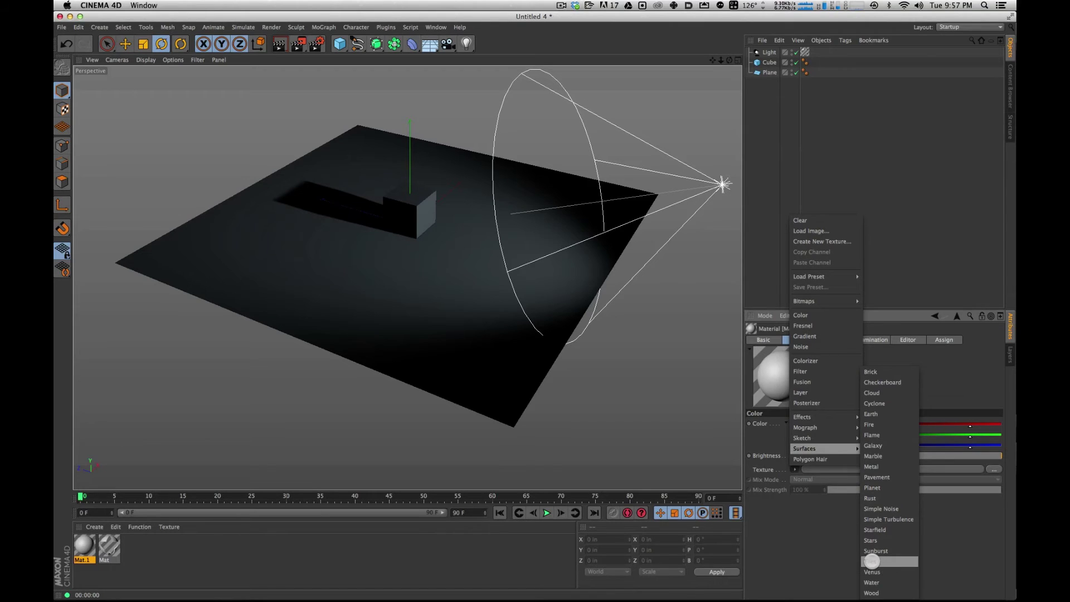
{"action": "left_click", "coordinate": [872, 561]}
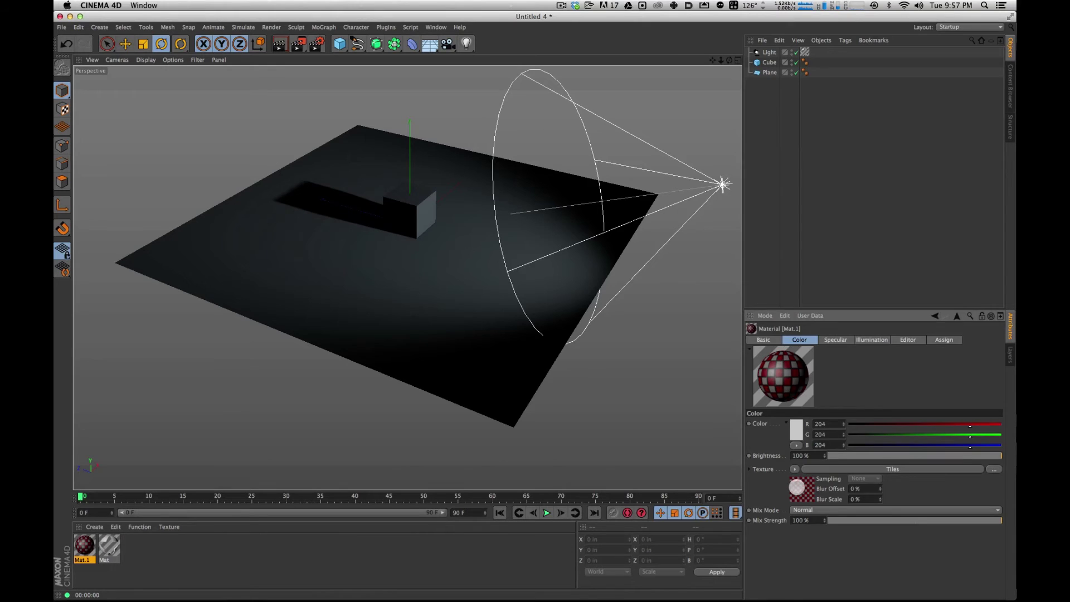
{"action": "left_click", "coordinate": [797, 489]}
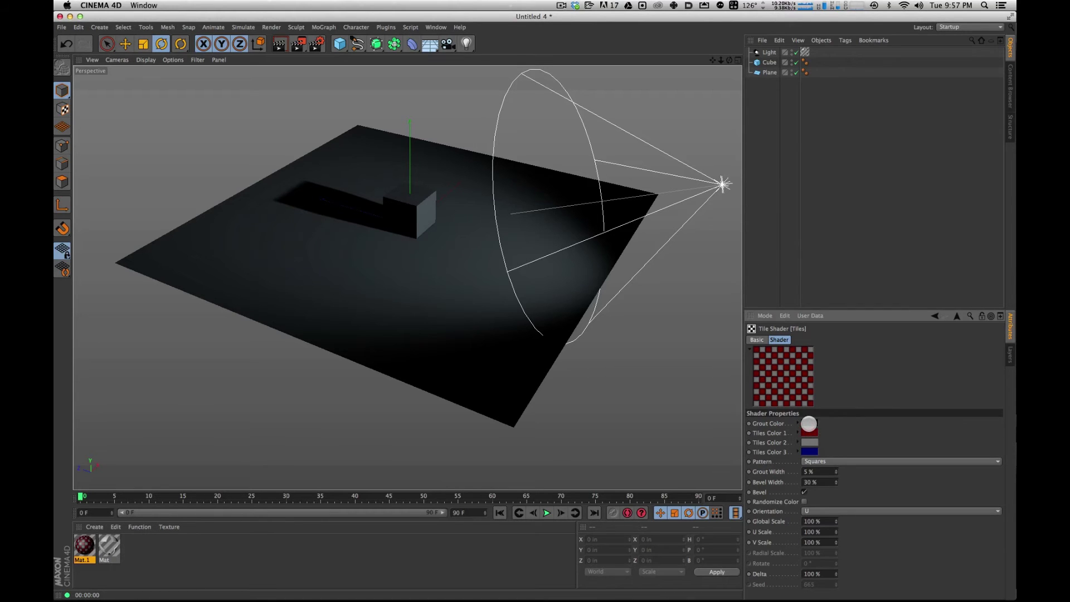
Make the Tiles shader's grout colour white and Tile Colors 1–3 black.
{"action": "left_click", "coordinate": [808, 422]}
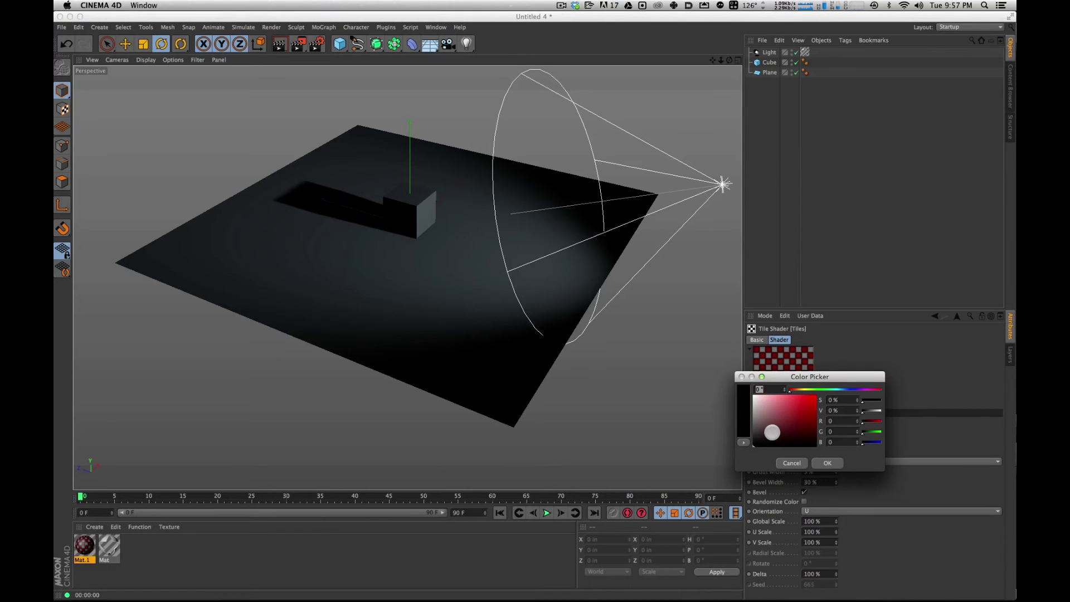
{"action": "left_click_drag", "start_coordinate": [773, 432], "coordinate": [722, 334]}
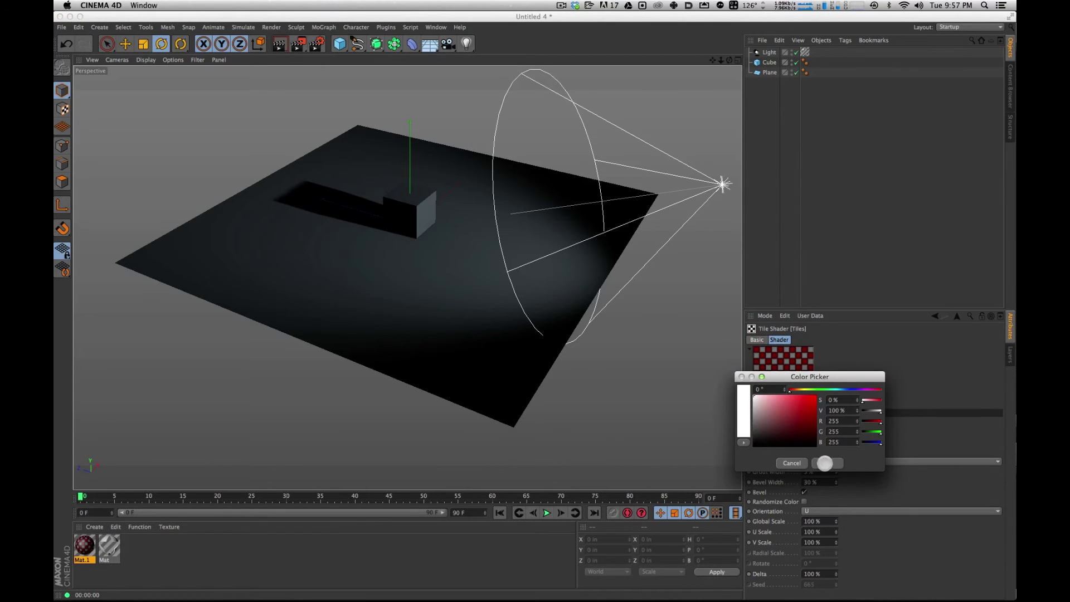
{"action": "left_click", "coordinate": [827, 463]}
{"action": "left_click", "coordinate": [809, 432]}
{"action": "left_click_drag", "start_coordinate": [767, 432], "coordinate": [734, 485]}
{"action": "left_click", "coordinate": [824, 472]}
{"action": "left_click", "coordinate": [809, 442]}
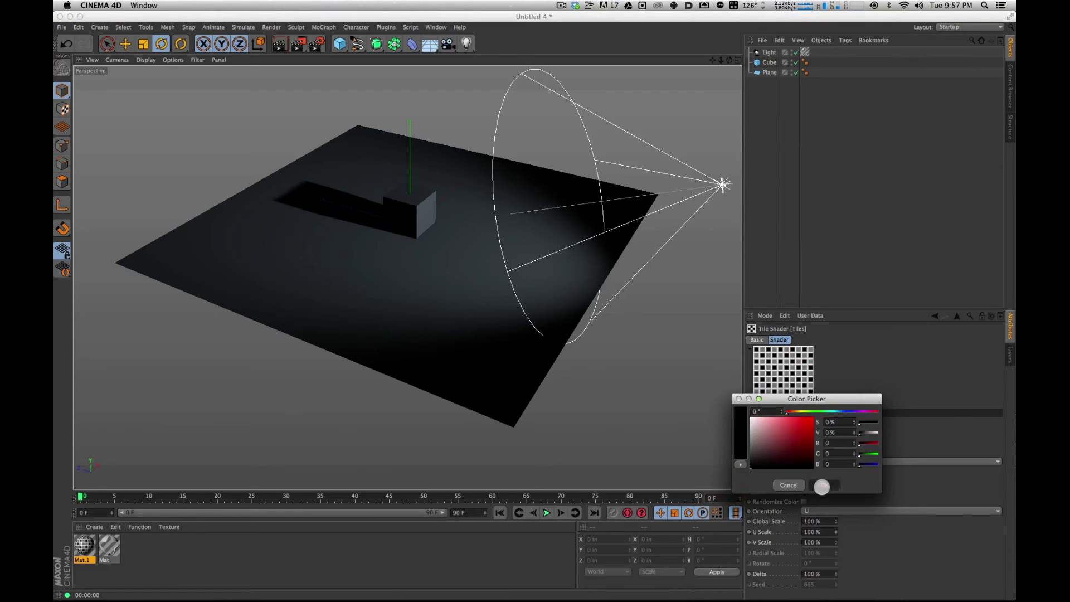
{"action": "left_click", "coordinate": [822, 487]}
{"action": "left_click", "coordinate": [809, 451]}
{"action": "left_click_drag", "start_coordinate": [774, 451], "coordinate": [718, 495]}
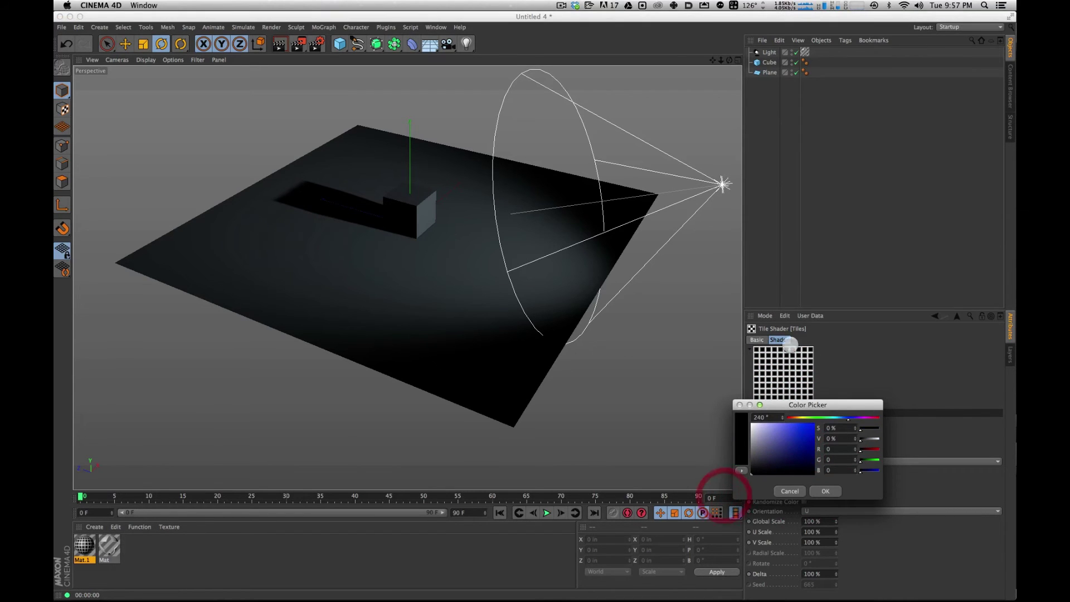
{"action": "left_click", "coordinate": [825, 490]}
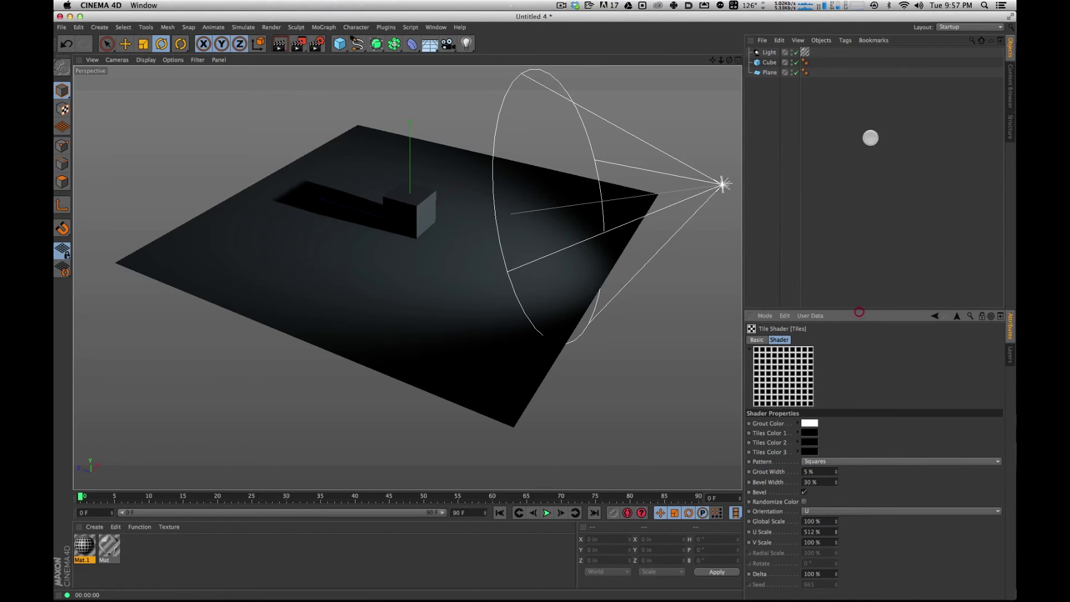
Raise U Scale to 737%, set Grout Width to 0% and lower Bevel Width.
{"action": "left_click_drag", "start_coordinate": [834, 533], "coordinate": [848, 526]}
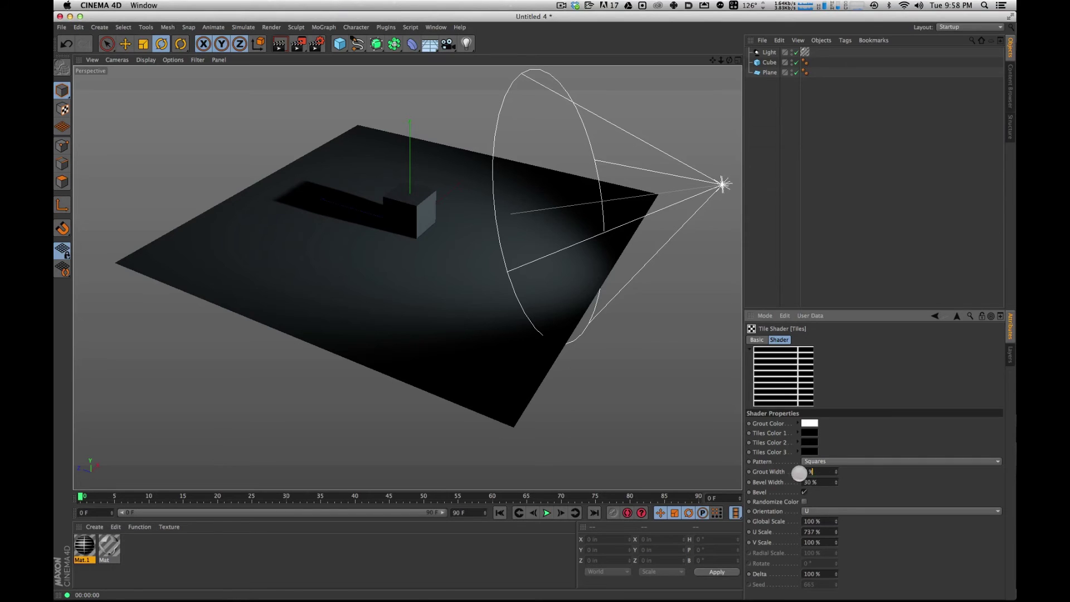
{"action": "key", "text": "Return"}
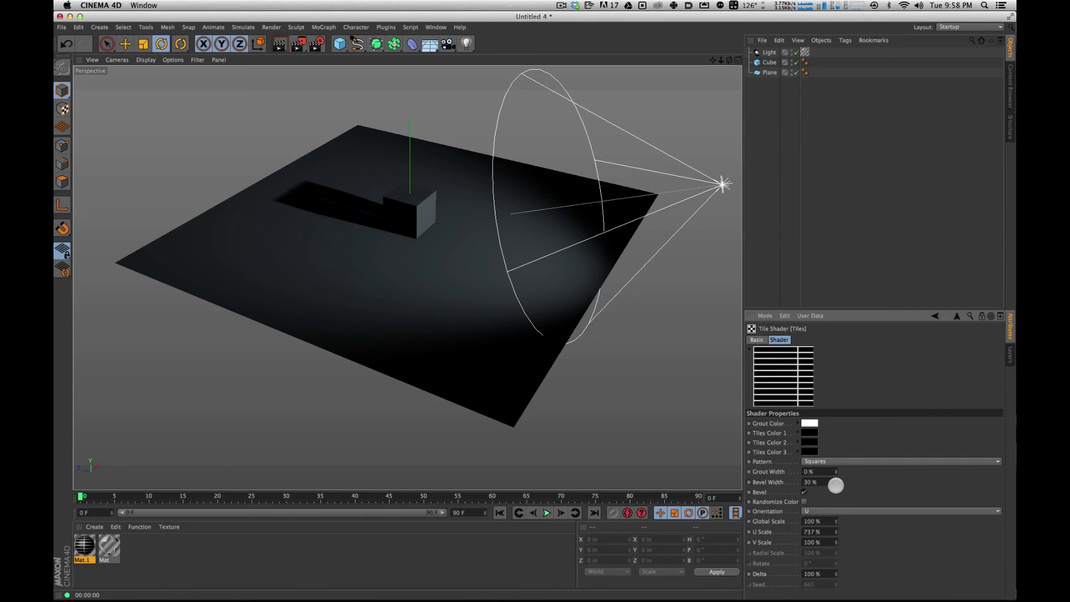
{"action": "mouse_move", "coordinate": [836, 477]}
{"action": "left_mouse_down"}
{"action": "mouse_move", "coordinate": [840, 469]}
{"action": "mouse_move", "coordinate": [834, 481]}
{"action": "left_mouse_up"}
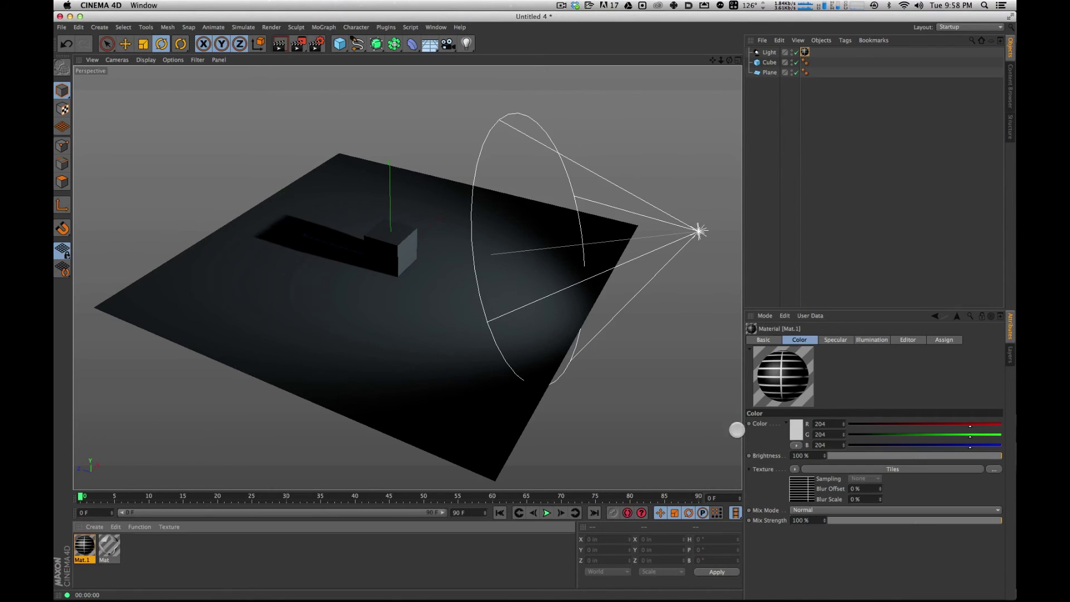
{"action": "left_click", "coordinate": [766, 485]}
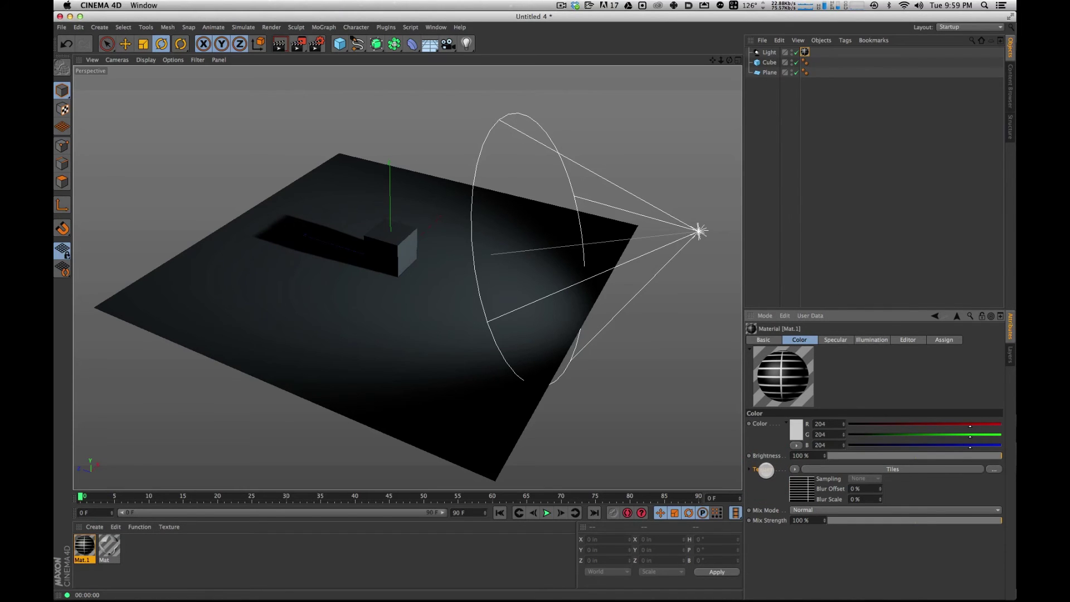
Enable Mat.1's Alpha channel with the copied Tiles shader as its texture and render the stripes.
{"action": "key", "text": "super+c"}
{"action": "key", "text": "super+c"}
{"action": "left_click", "coordinate": [758, 337]}
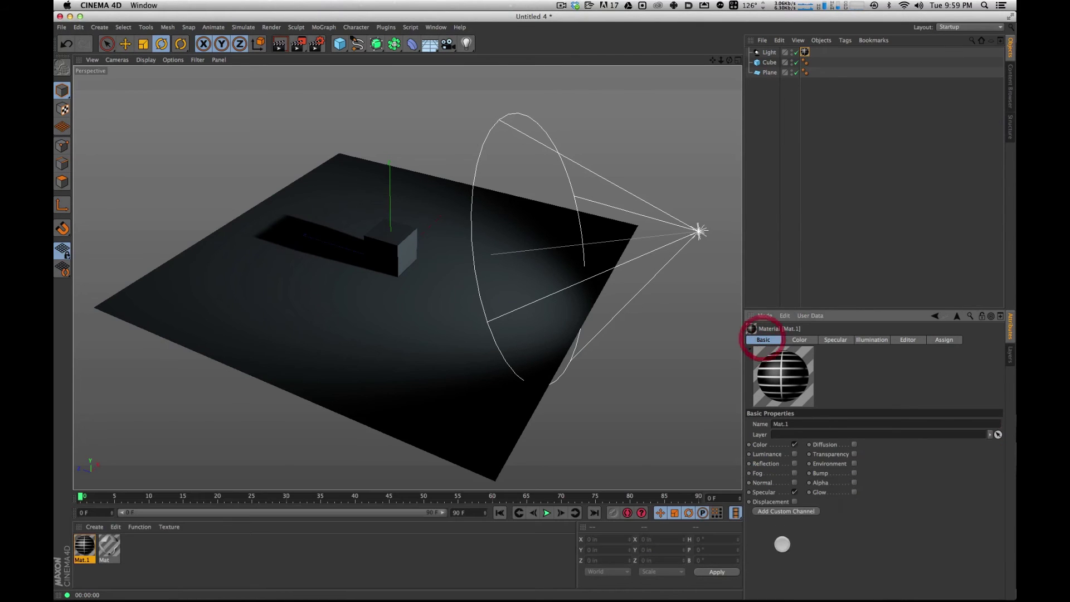
{"action": "left_click", "coordinate": [855, 482]}
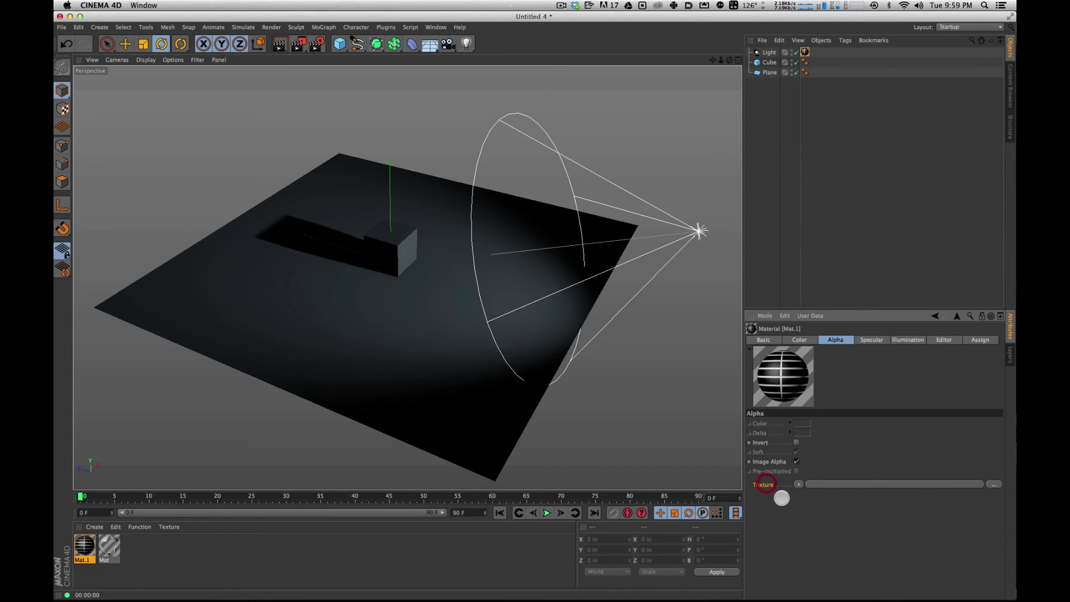
{"action": "key", "text": "super+v"}
{"action": "key", "text": "super+r"}
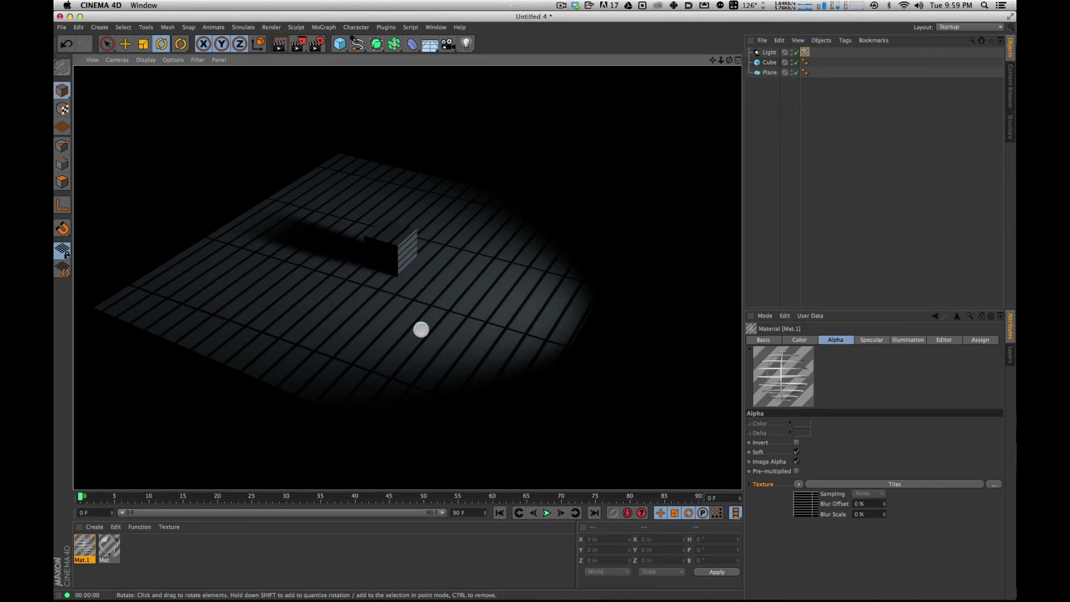
{"action": "left_click", "coordinate": [805, 52]}
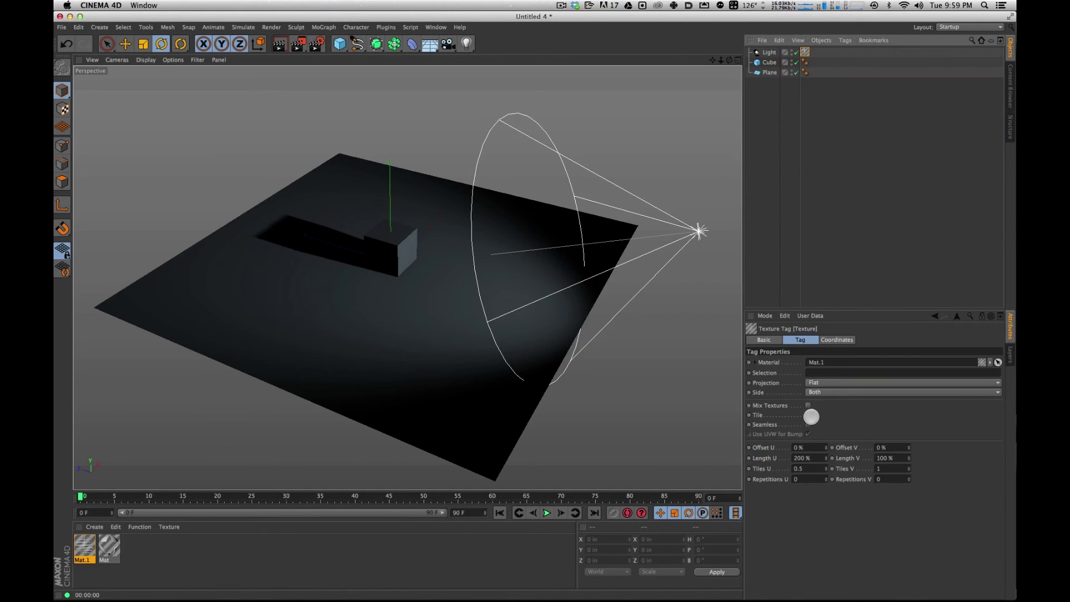
Turn on Tile for the texture tag and test-render the tiled stripes.
{"action": "left_click", "coordinate": [810, 416]}
{"action": "left_click", "coordinate": [769, 196]}
{"action": "key", "text": "super+r"}
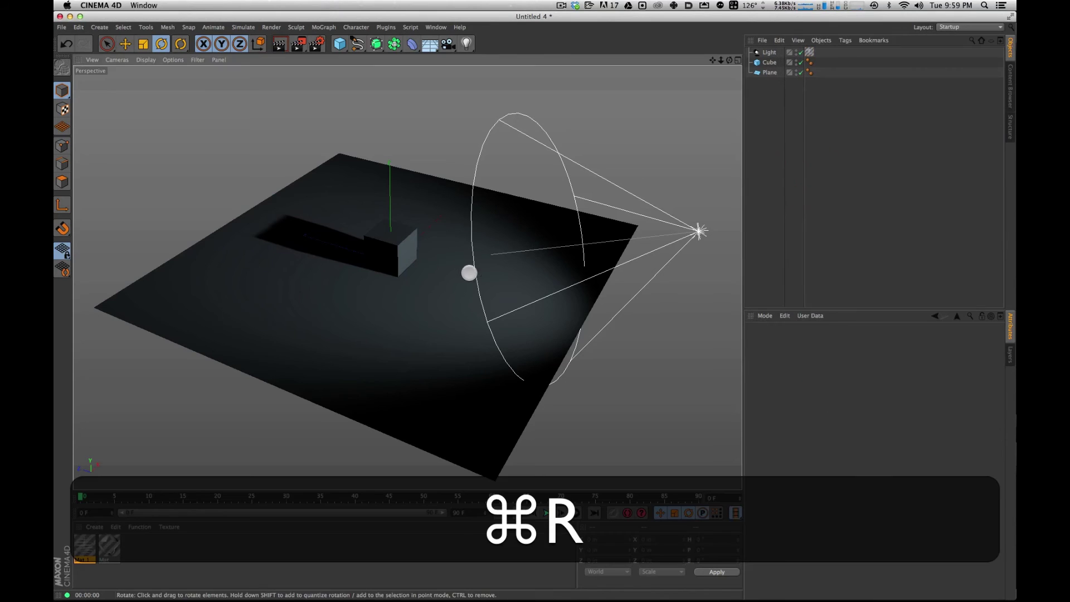
{"action": "left_click", "coordinate": [826, 145]}
Rotate and move the spotlight so its stripes fall across the plane and cube.
{"action": "left_click", "coordinate": [769, 52]}
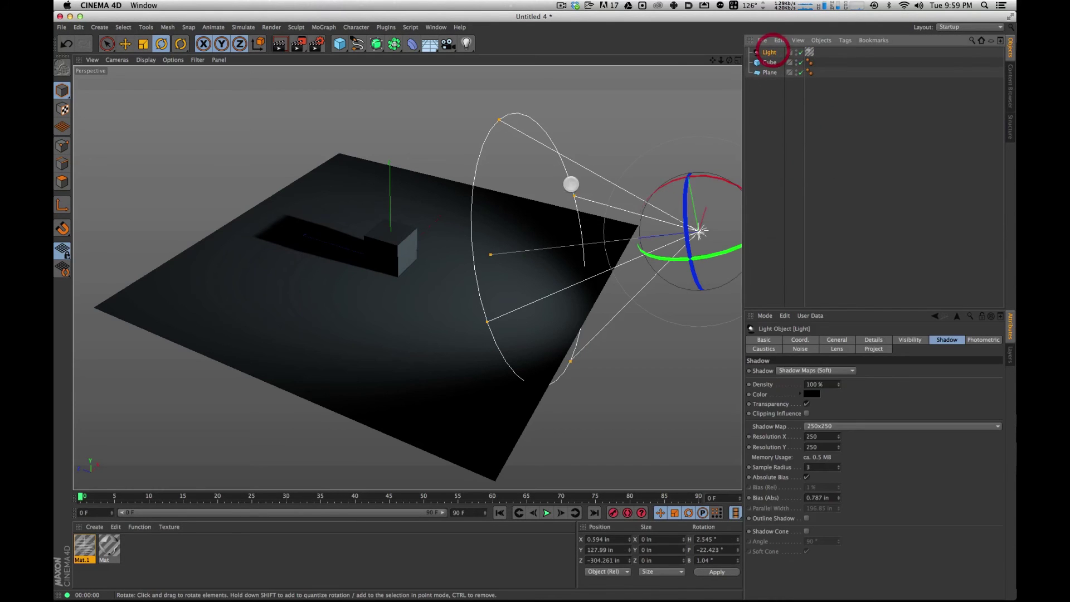
{"action": "key", "text": "r"}
{"action": "left_click_drag", "start_coordinate": [681, 259], "coordinate": [664, 246]}
{"action": "key", "text": "e"}
{"action": "key", "text": "super+r"}
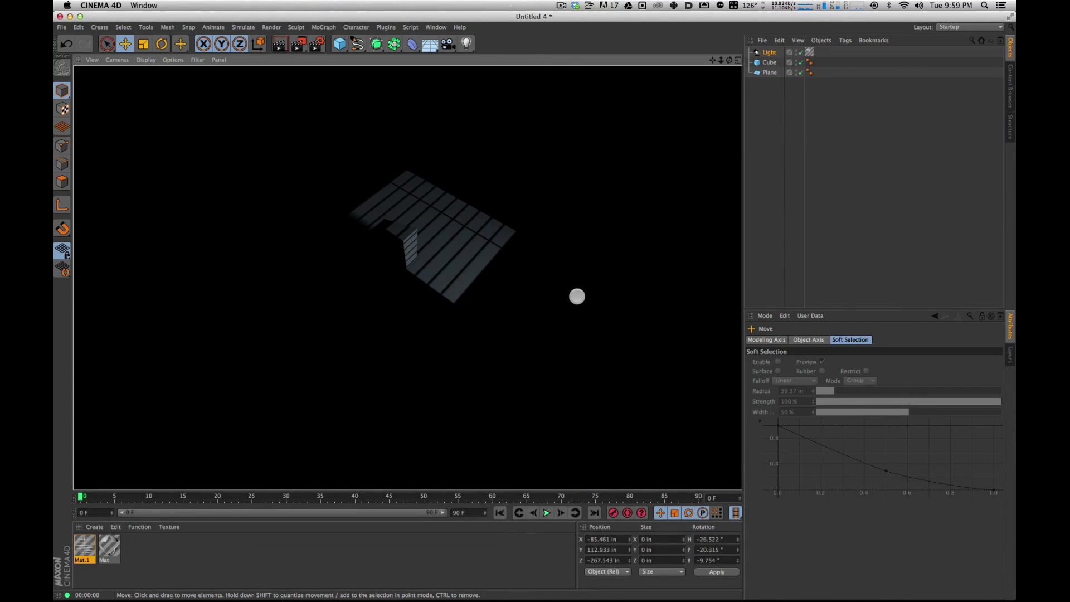
{"action": "mouse_move", "coordinate": [641, 261]}
{"action": "left_mouse_down"}
{"action": "mouse_move", "coordinate": [624, 282]}
{"action": "mouse_move", "coordinate": [607, 281]}
{"action": "mouse_move", "coordinate": [605, 303]}
{"action": "mouse_move", "coordinate": [596, 282]}
{"action": "mouse_move", "coordinate": [633, 277]}
{"action": "left_mouse_up"}
{"action": "key", "text": "r"}
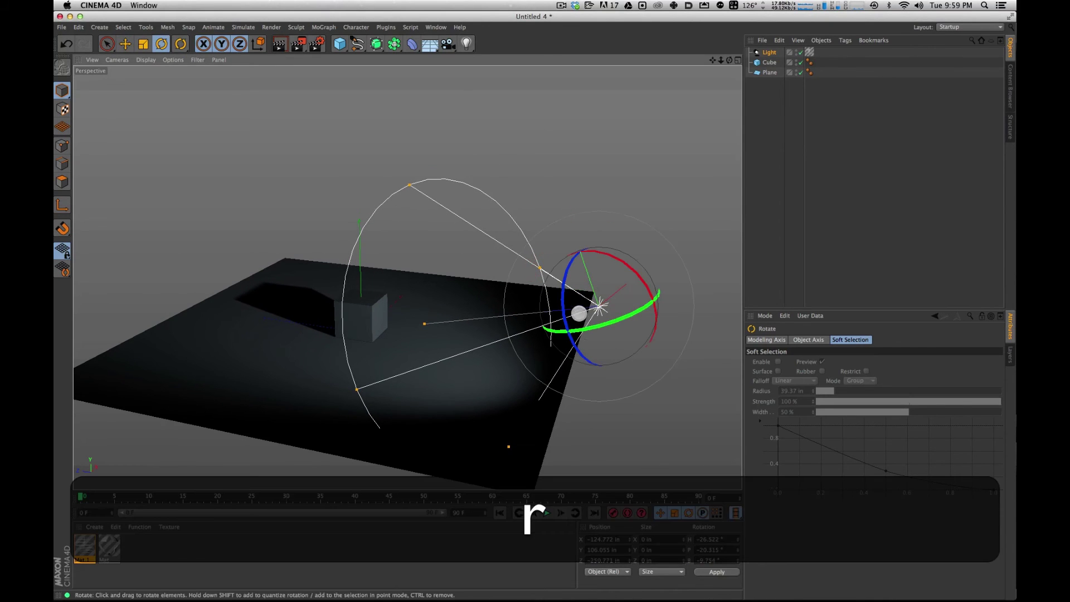
{"action": "left_click_drag", "start_coordinate": [590, 326], "coordinate": [573, 320]}
{"action": "key", "text": "super+r"}
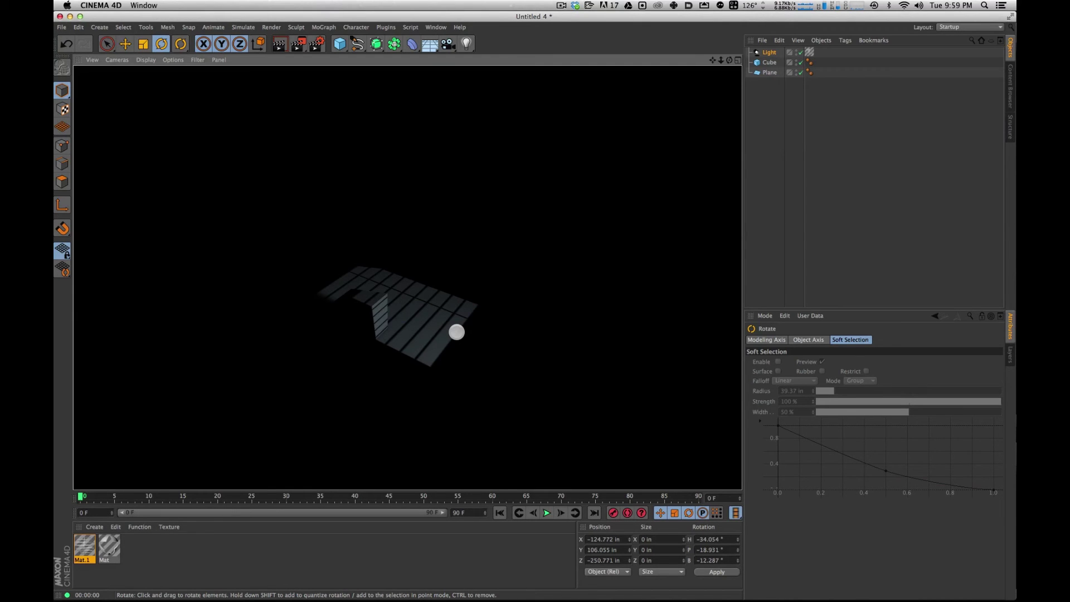
Frame the cube and full light cone, then render the striped shadows.
{"action": "key", "text": "2"}
{"action": "left_click_drag", "start_coordinate": [399, 375], "coordinate": [437, 268]}
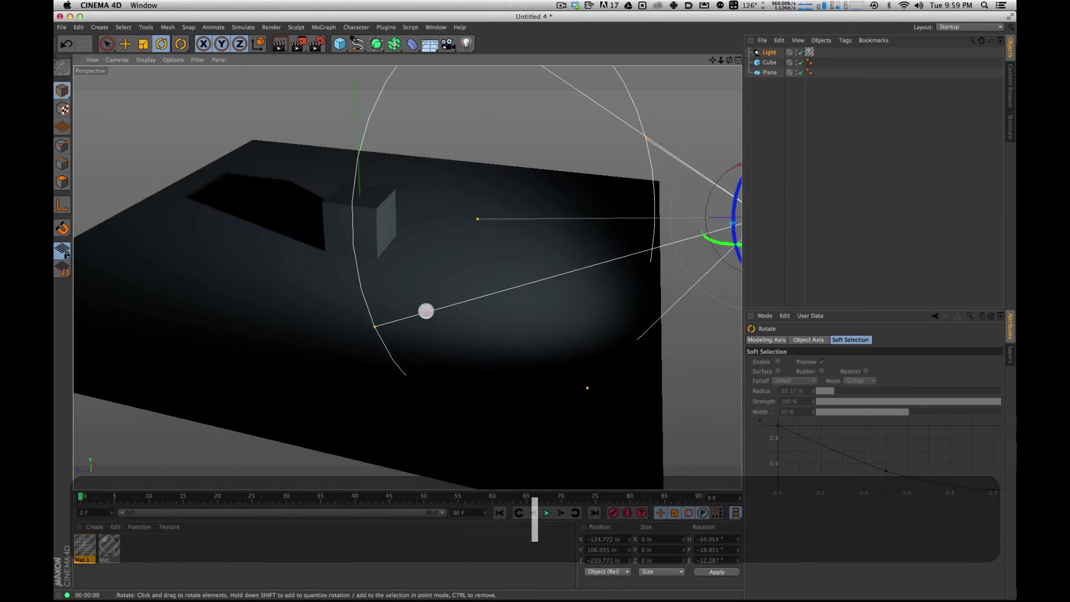
{"action": "left_click_drag", "start_coordinate": [426, 310], "coordinate": [530, 454]}
{"action": "key", "text": "1"}
{"action": "key", "text": "1"}
{"action": "key", "text": "2"}
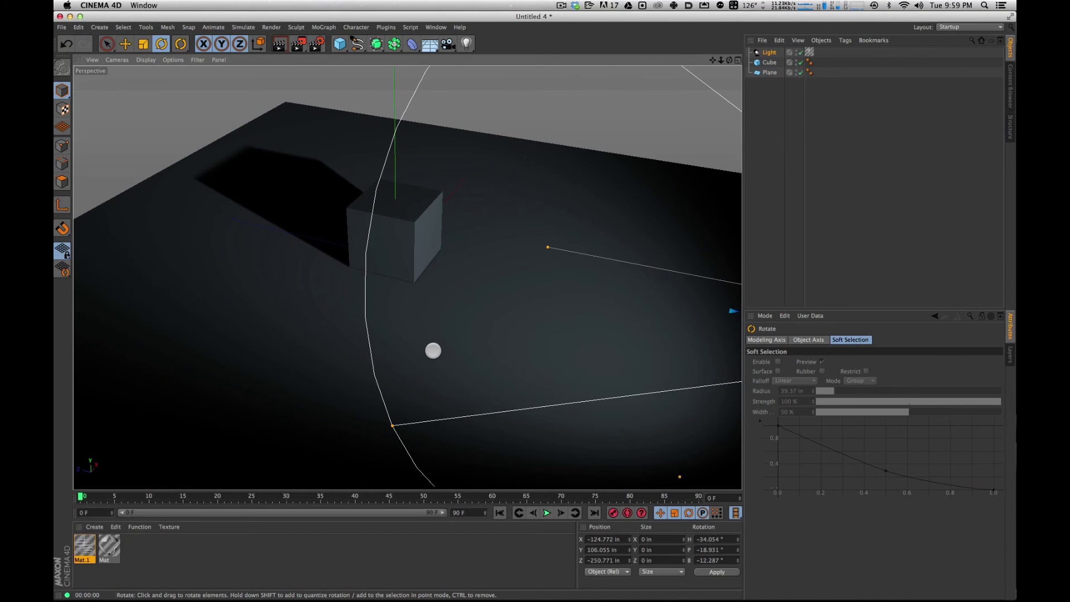
{"action": "key", "text": "super+r"}
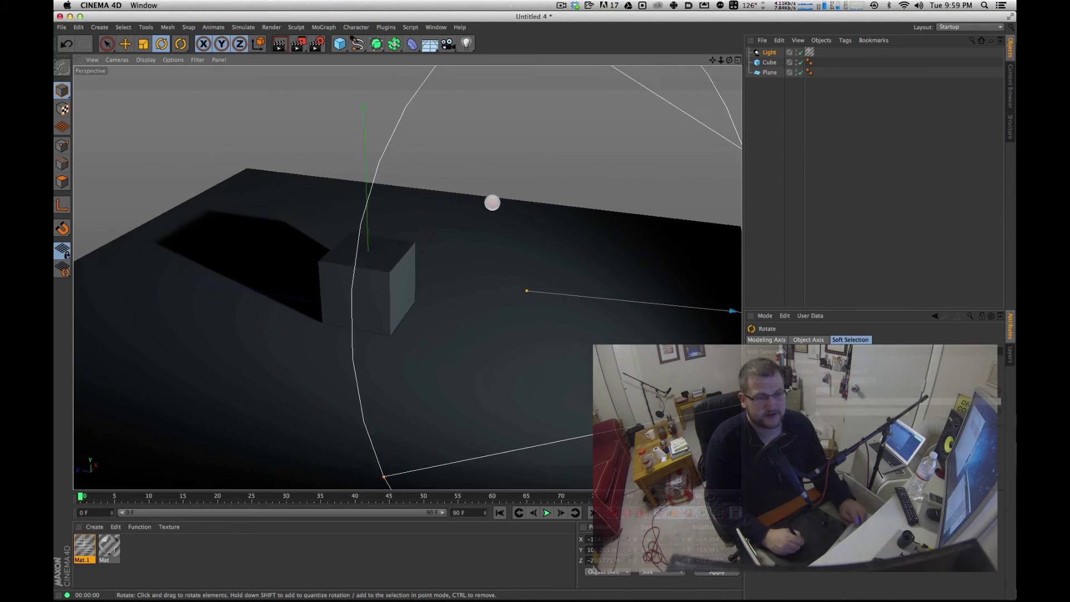
Drop the view to a low angle and bring up the Save dialog for Untitled 4.c4d.
{"action": "key", "text": "2"}
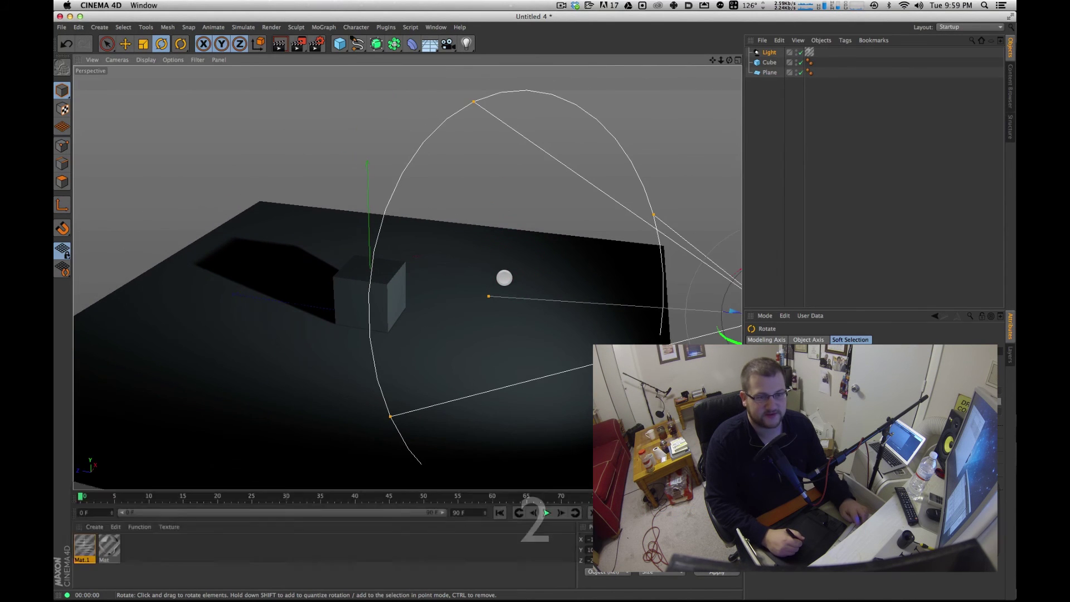
{"action": "key", "text": "super+s"}
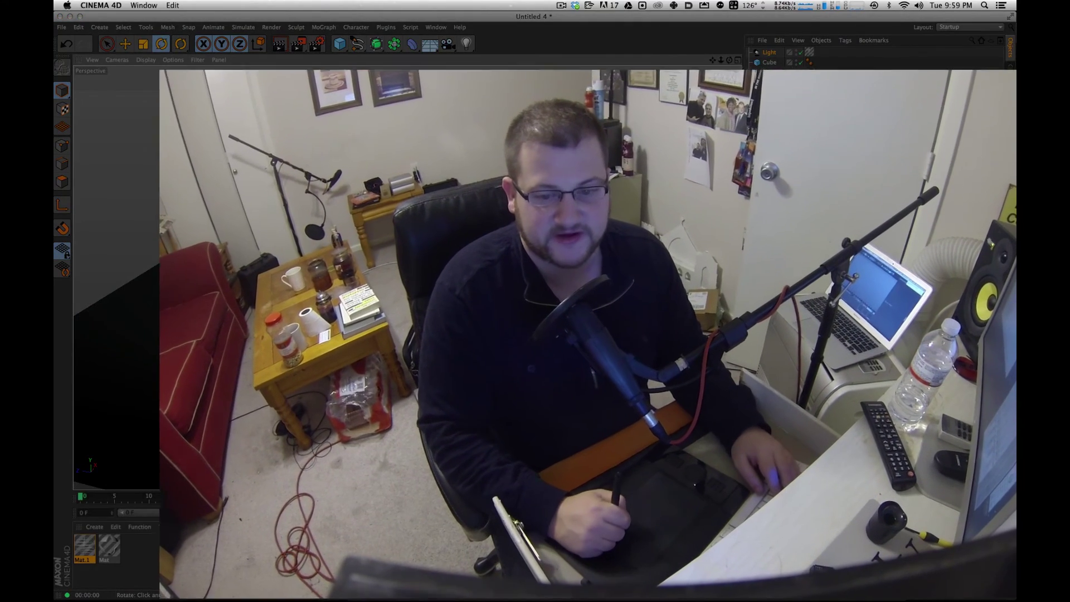